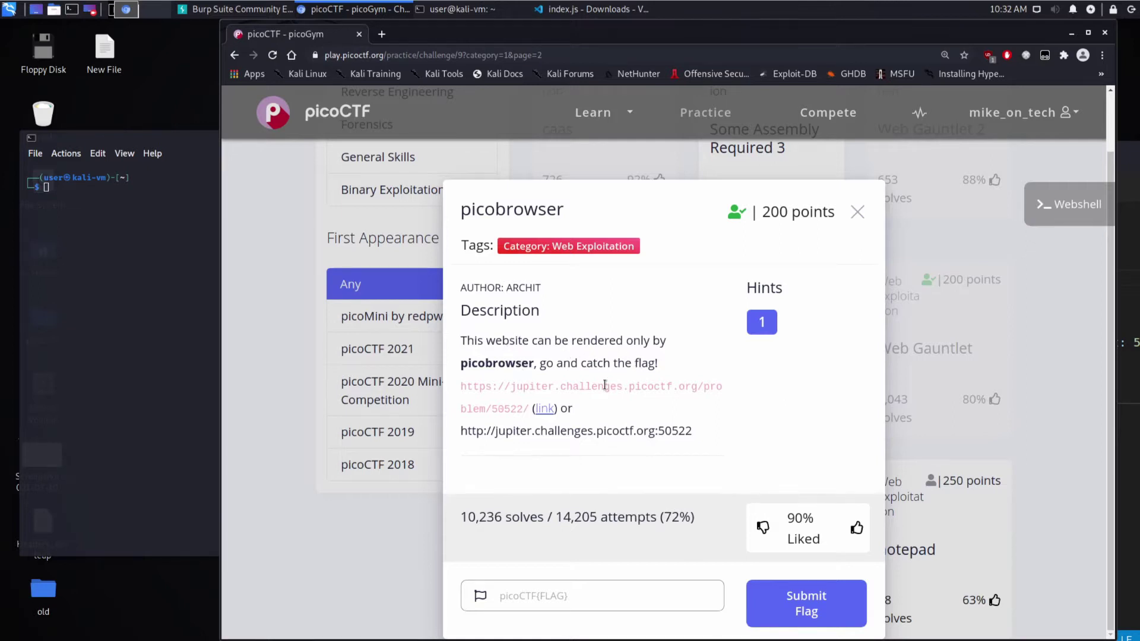
Reveal the picobrowser hint, then open the challenge's 'My New Website' site in a new tab.
{"action": "left_click", "coordinate": [764, 330]}
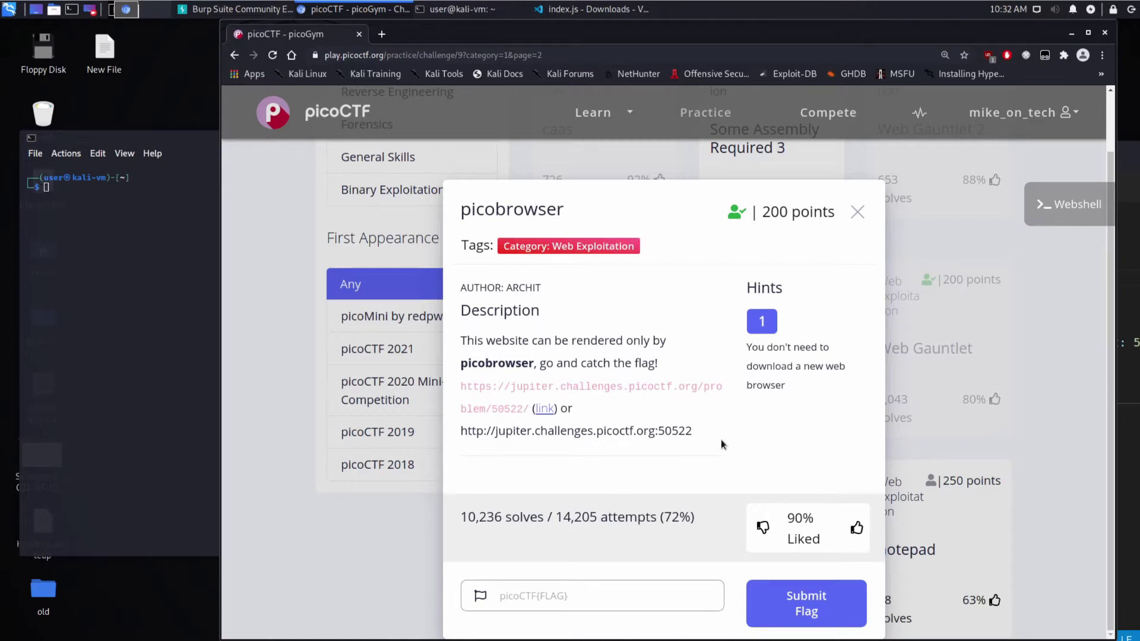
{"action": "left_click", "coordinate": [544, 408]}
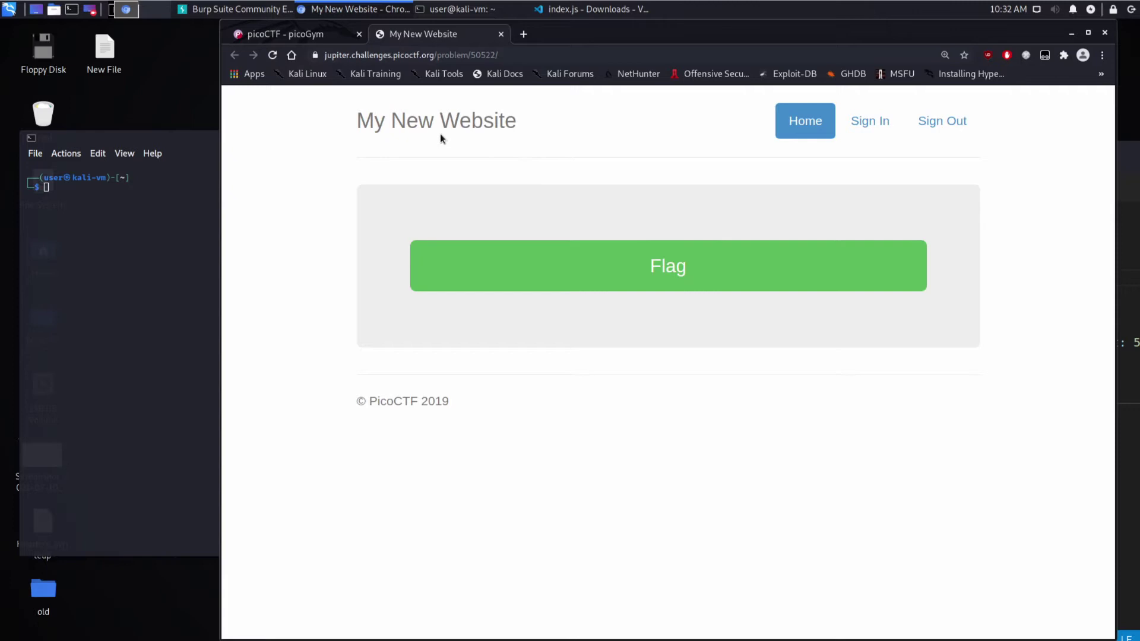
Inspect the page and expand the entire <html> markup tree recursively in DevTools.
{"action": "right_click", "coordinate": [393, 160]}
{"action": "right_click", "coordinate": [482, 382]}
{"action": "right_click", "coordinate": [482, 382]}
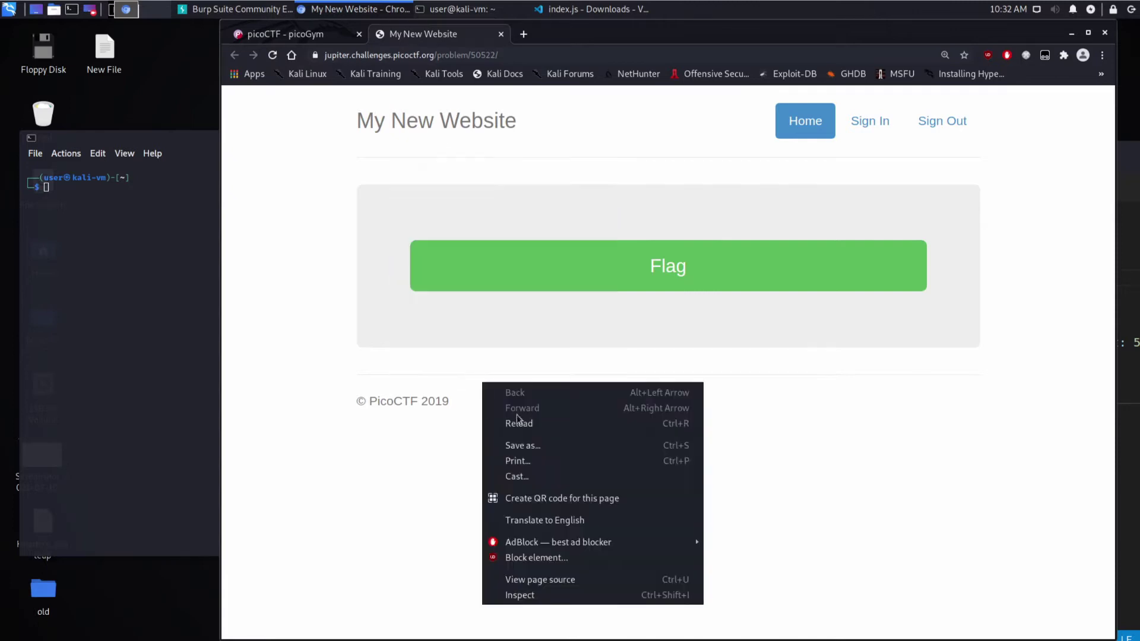
{"action": "left_click", "coordinate": [547, 595]}
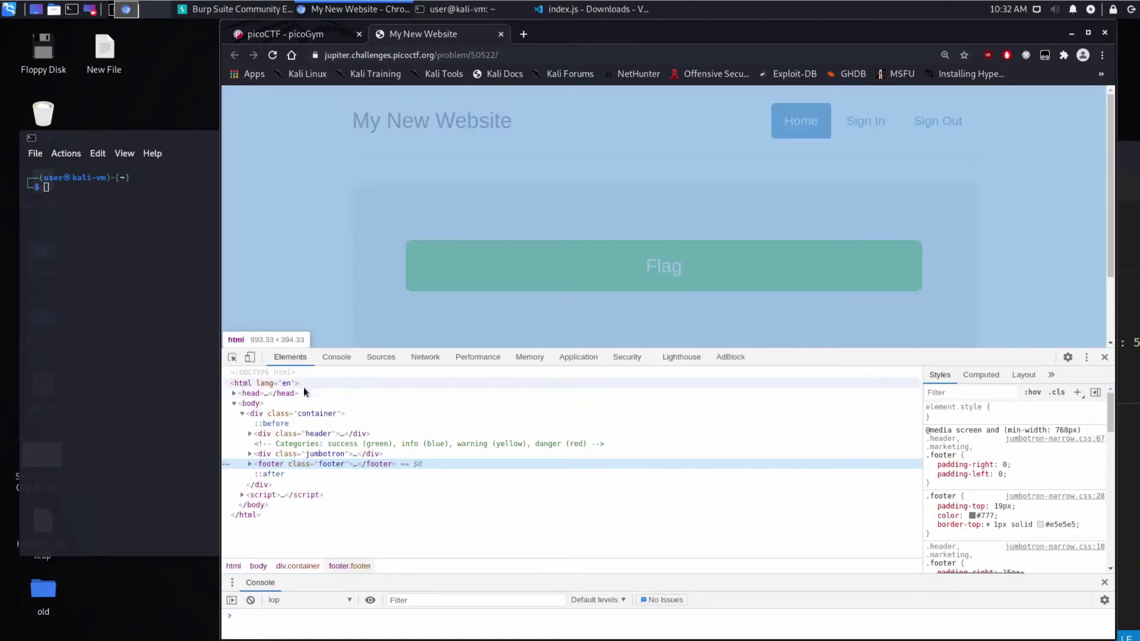
{"action": "right_click", "coordinate": [291, 383]}
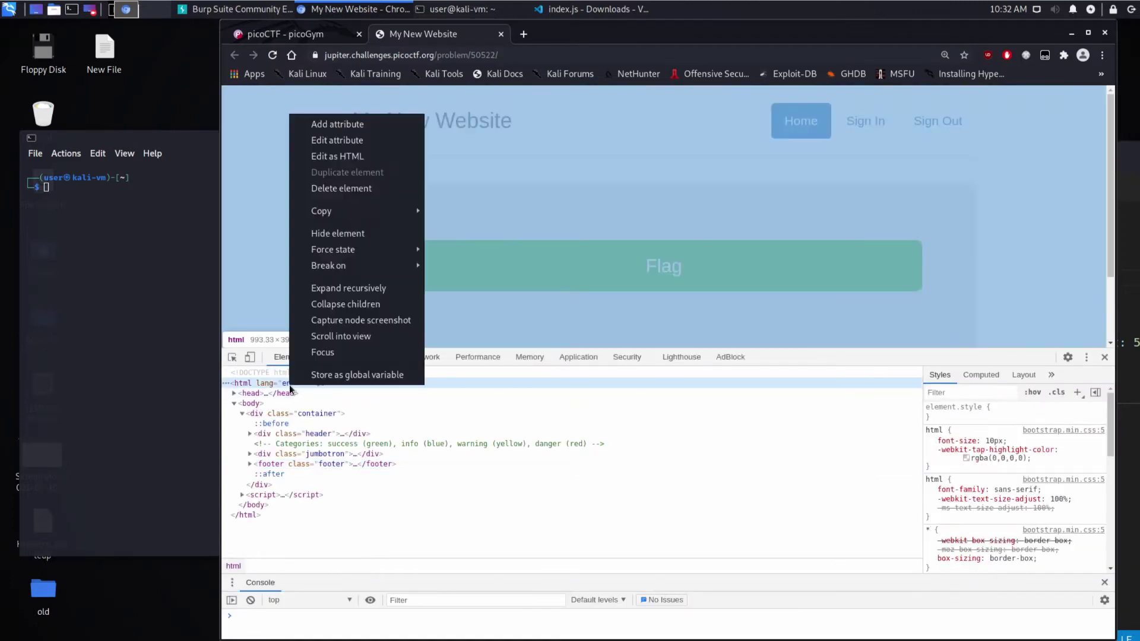
{"action": "left_click", "coordinate": [348, 288]}
Find the /flag link in the markup and open the Flag page showing 'You're not picobrowser!'.
{"action": "scroll", "coordinate": [432, 501], "scroll_direction": "down", "scroll_amount": 3}
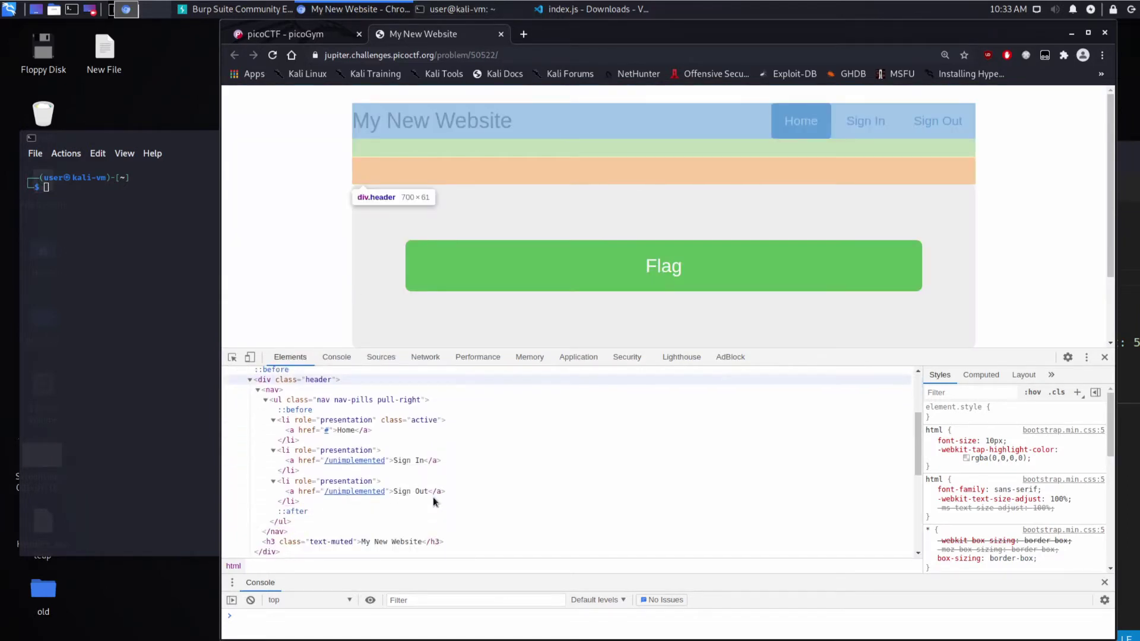
{"action": "scroll", "coordinate": [433, 502], "scroll_direction": "down", "scroll_amount": 5}
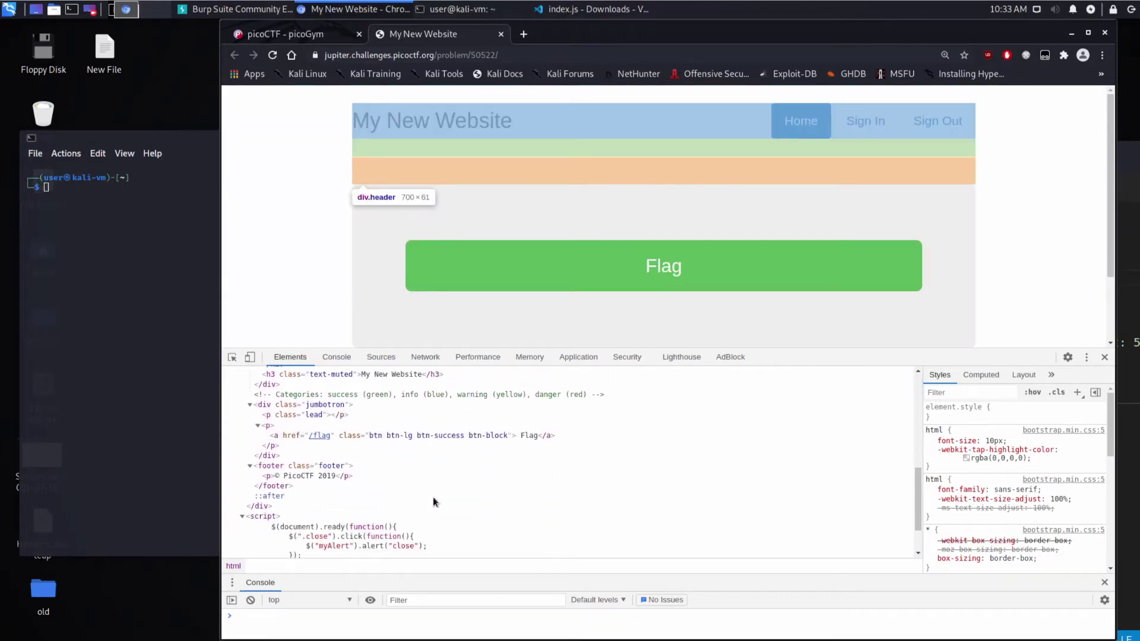
{"action": "scroll", "coordinate": [433, 501], "scroll_direction": "down", "scroll_amount": 1}
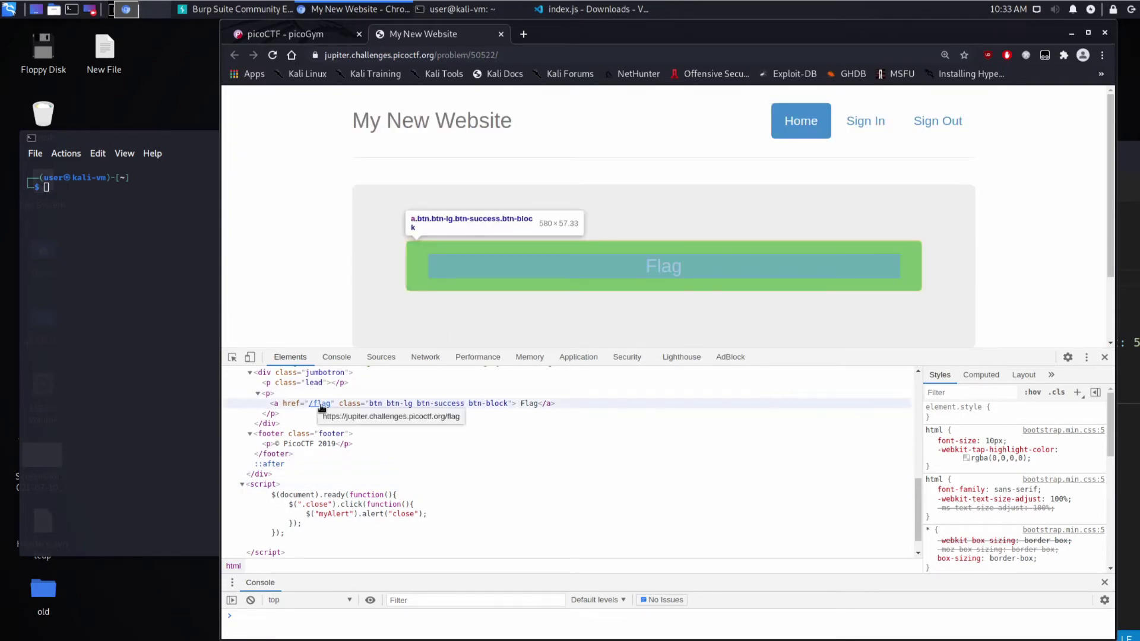
{"action": "scroll", "coordinate": [379, 404], "scroll_direction": "down", "scroll_amount": 1}
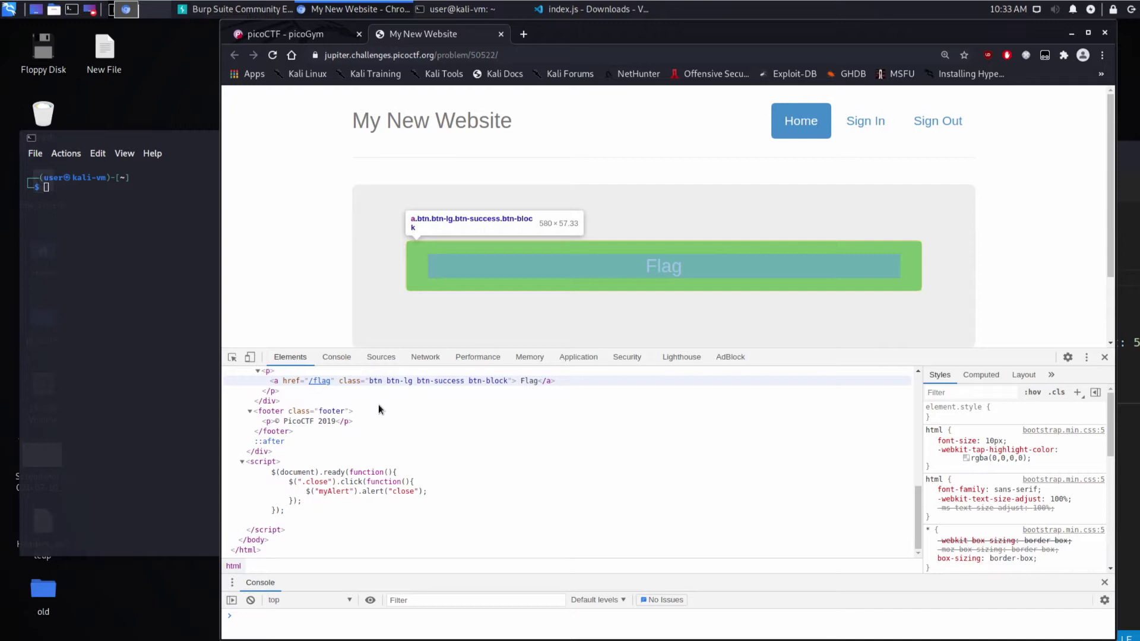
{"action": "left_click", "coordinate": [490, 272]}
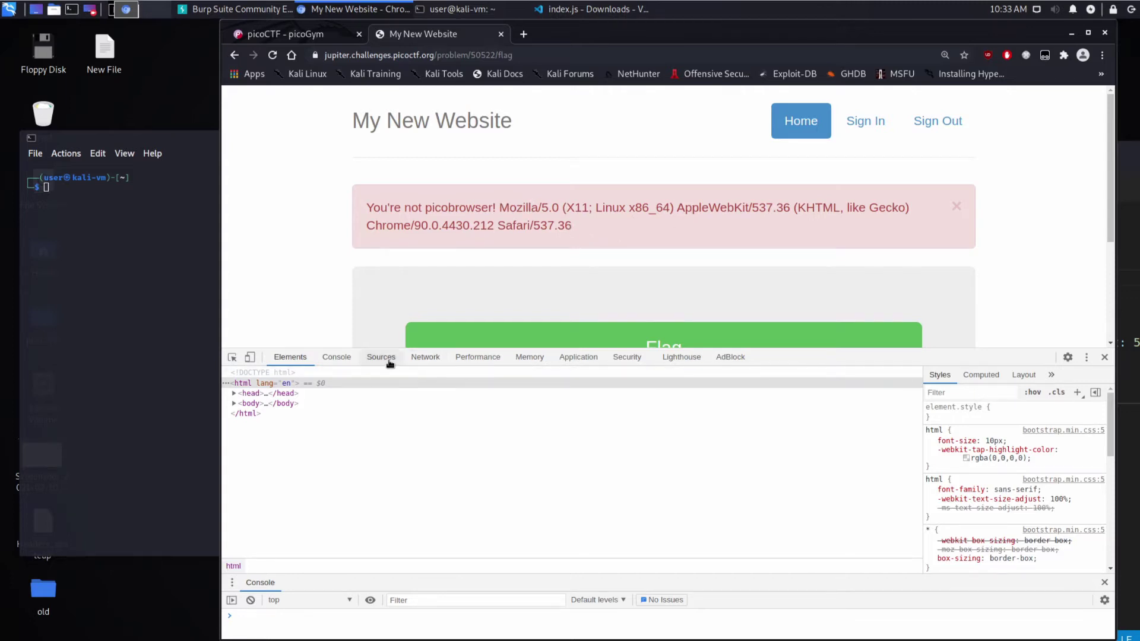
In the Network panel, show the /flag request headers to read its Chrome/90.0.4430.212 User-Agent.
{"action": "left_click", "coordinate": [423, 358]}
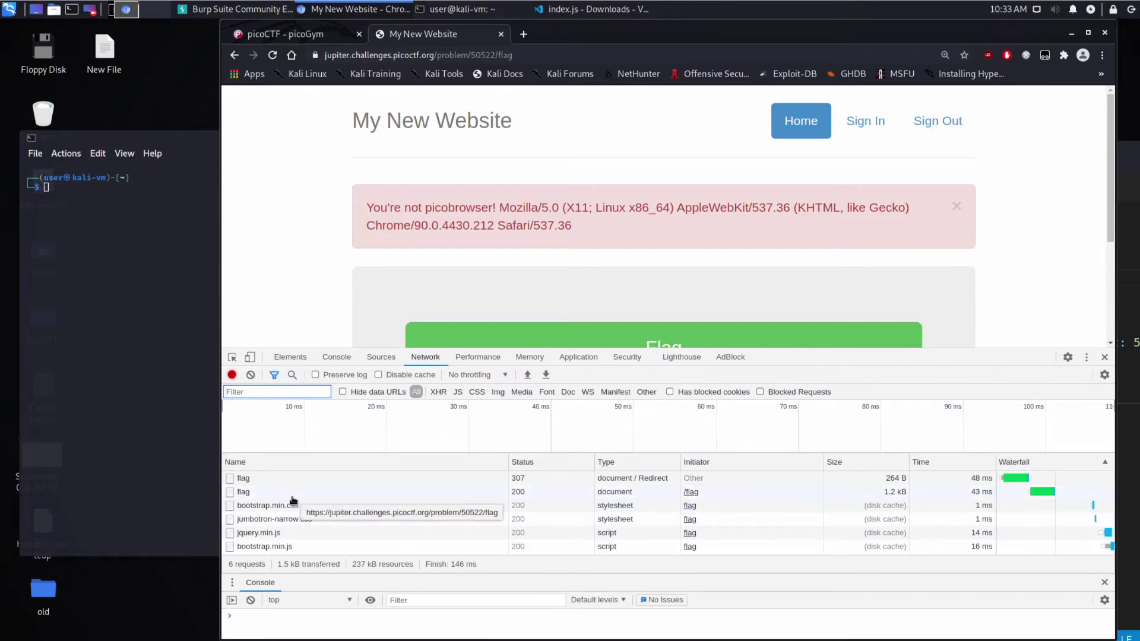
{"action": "left_click", "coordinate": [291, 493]}
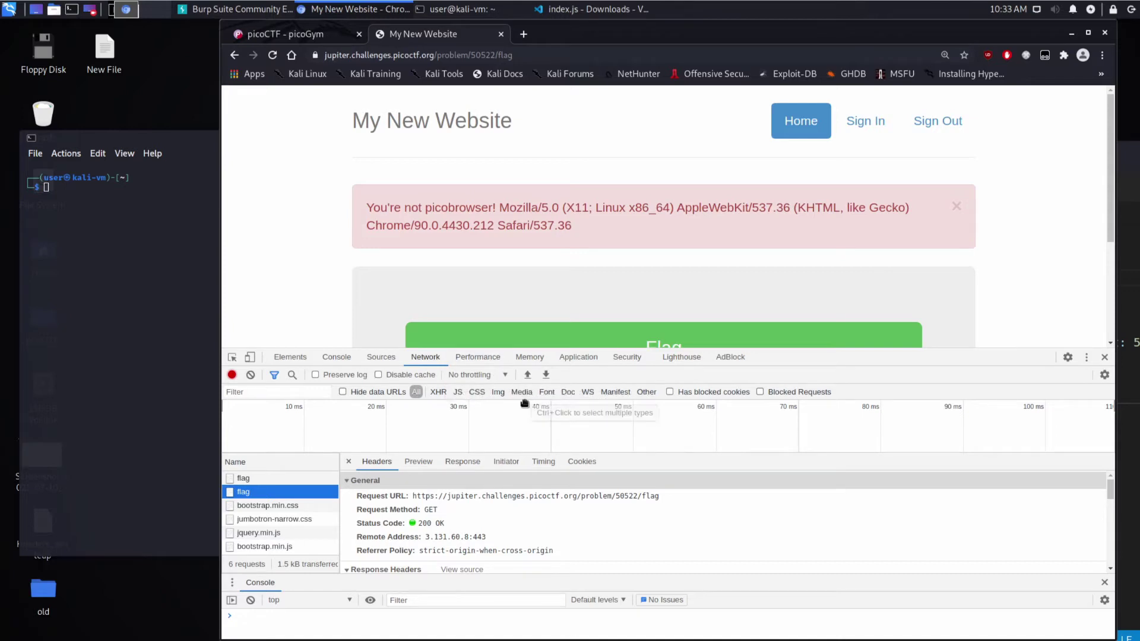
{"action": "left_click_drag", "start_coordinate": [657, 347], "coordinate": [649, 162]}
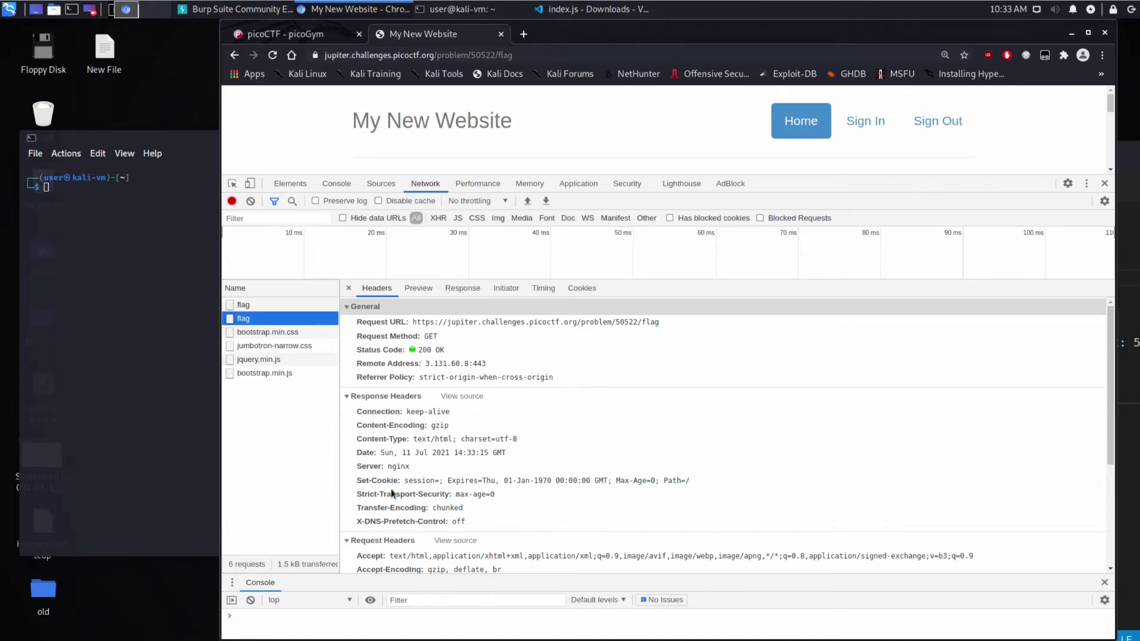
{"action": "left_click", "coordinate": [348, 396]}
{"action": "scroll", "coordinate": [404, 453], "scroll_direction": "down", "scroll_amount": 2}
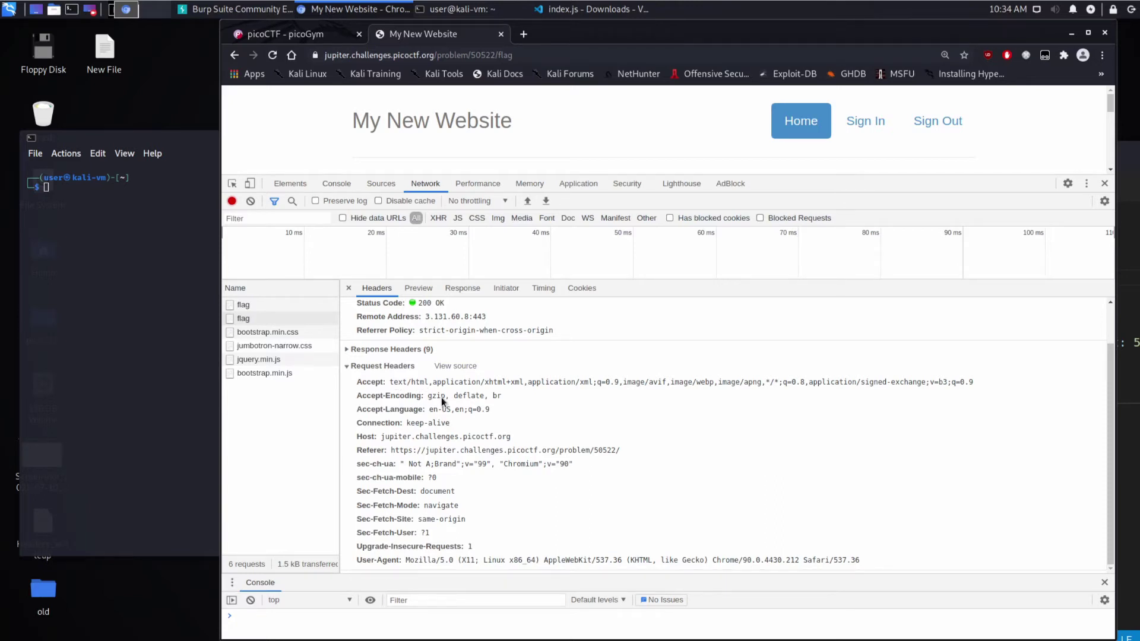
{"action": "left_click", "coordinate": [350, 350]}
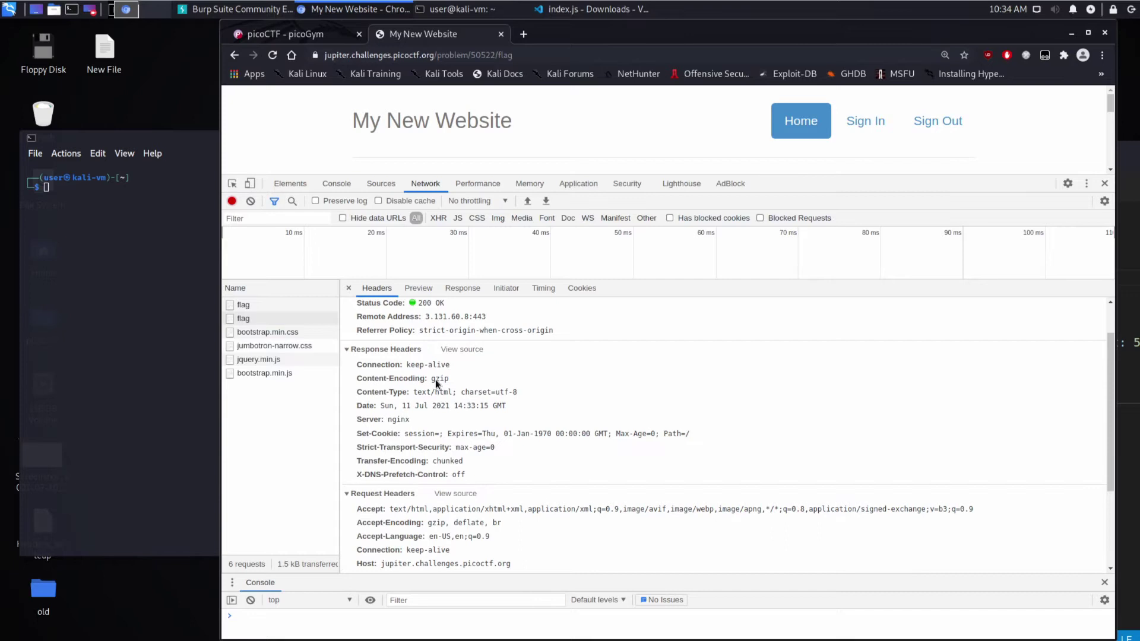
{"action": "left_click", "coordinate": [346, 349]}
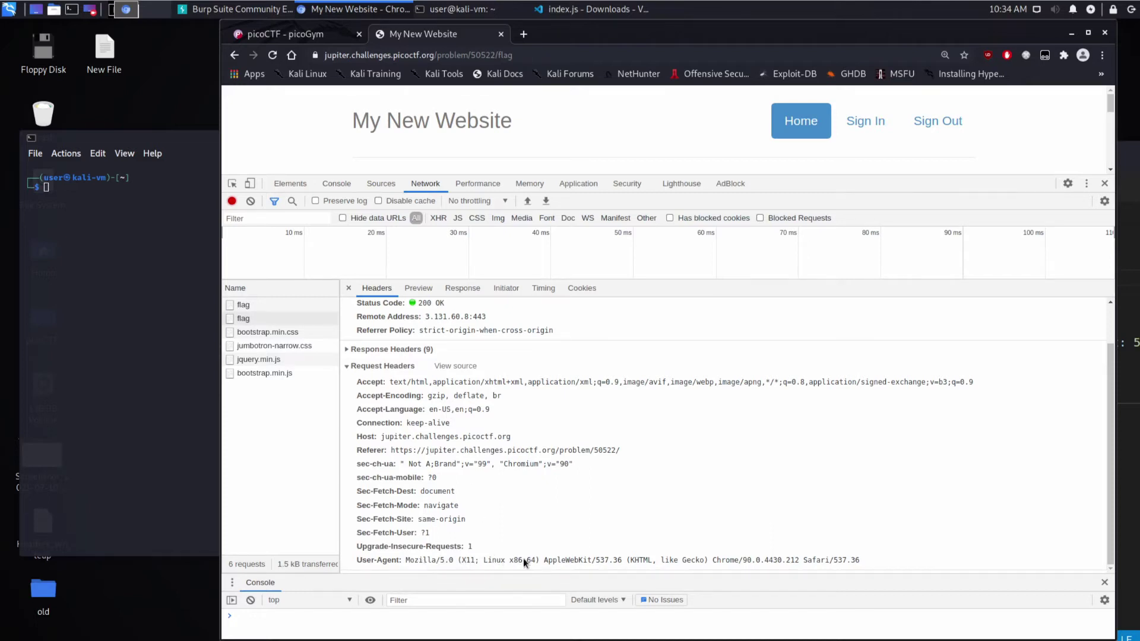
{"action": "scroll", "coordinate": [530, 118], "scroll_direction": "down", "scroll_amount": 2}
Copy the word 'picobrowser' from the rejection message and close the developer tools.
{"action": "triple_click", "coordinate": [530, 105]}
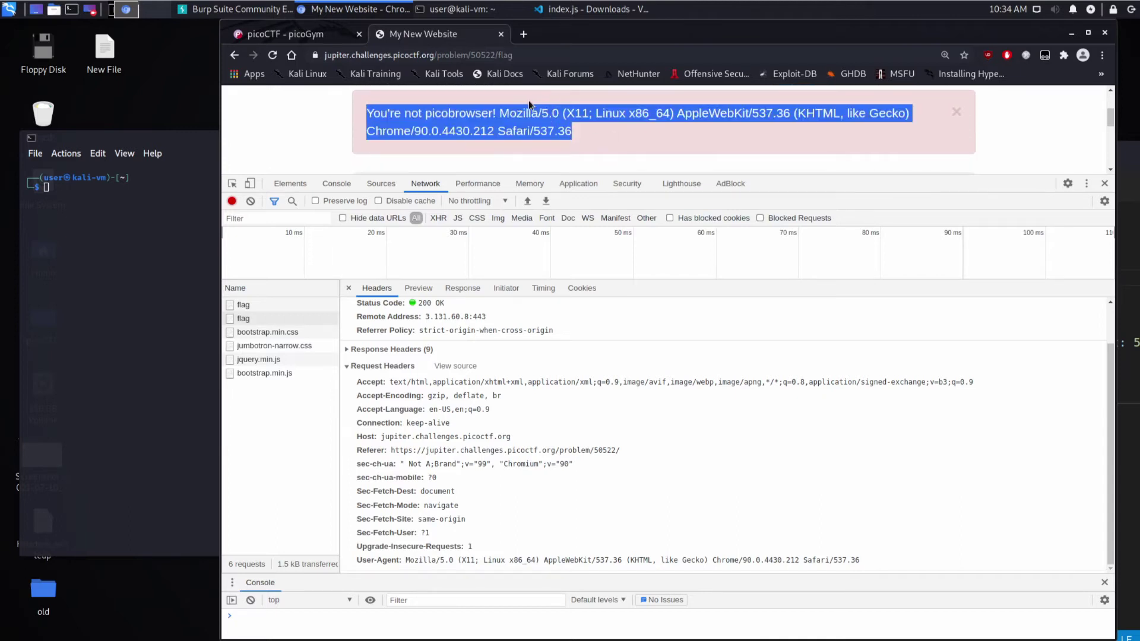
{"action": "left_click", "coordinate": [500, 113], "text": "shift"}
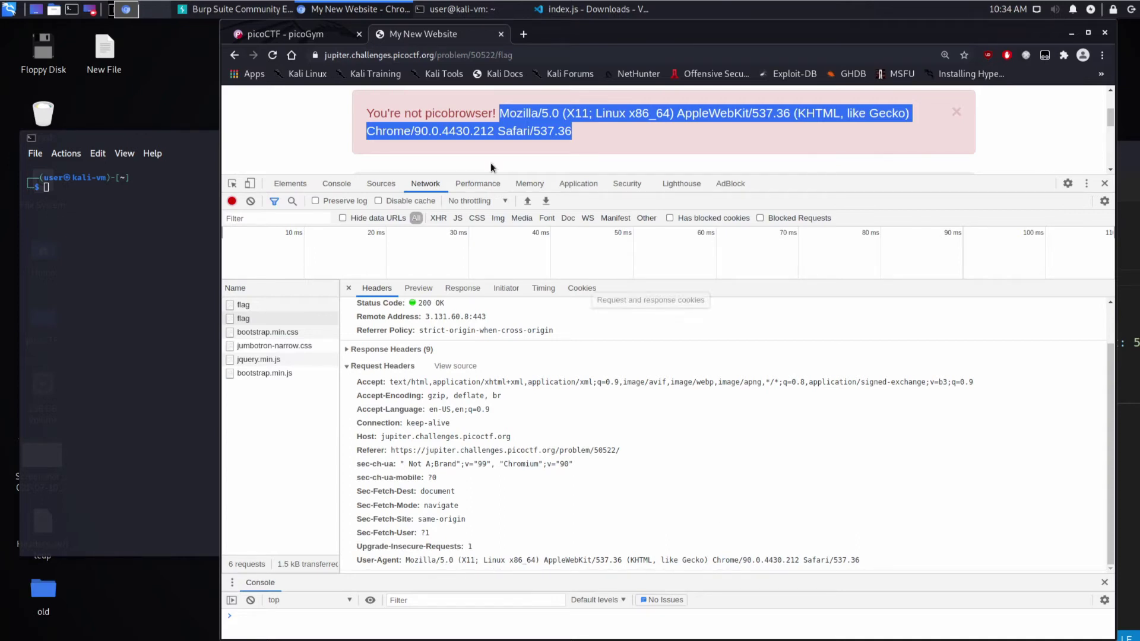
{"action": "double_click", "coordinate": [466, 114]}
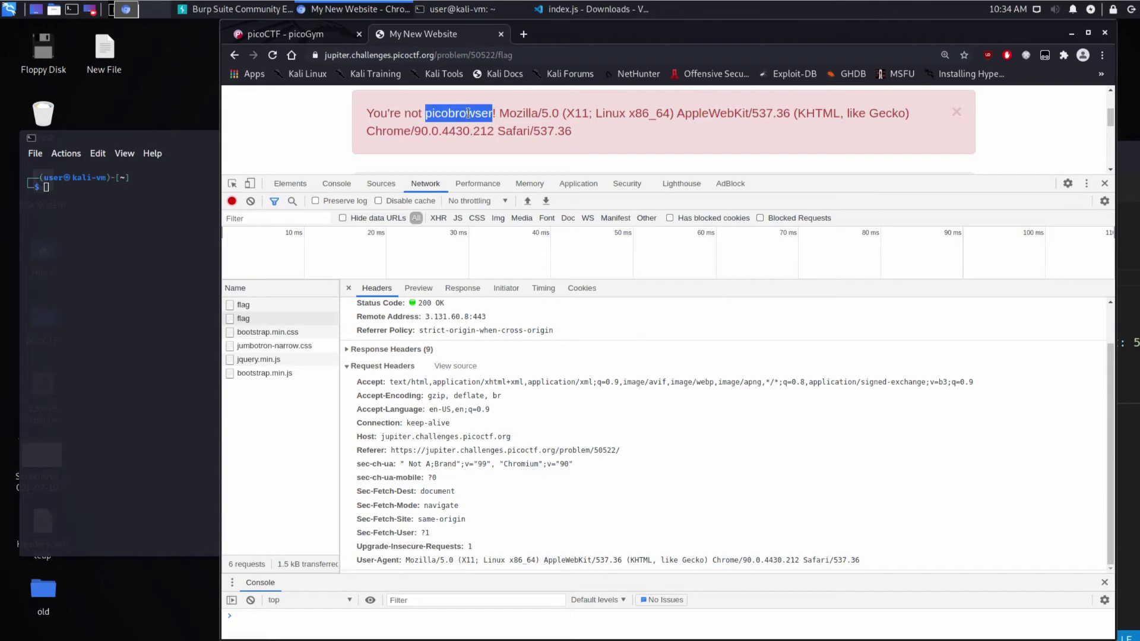
{"action": "right_click", "coordinate": [467, 111]}
{"action": "left_click", "coordinate": [502, 122]}
{"action": "left_click", "coordinate": [1104, 183]}
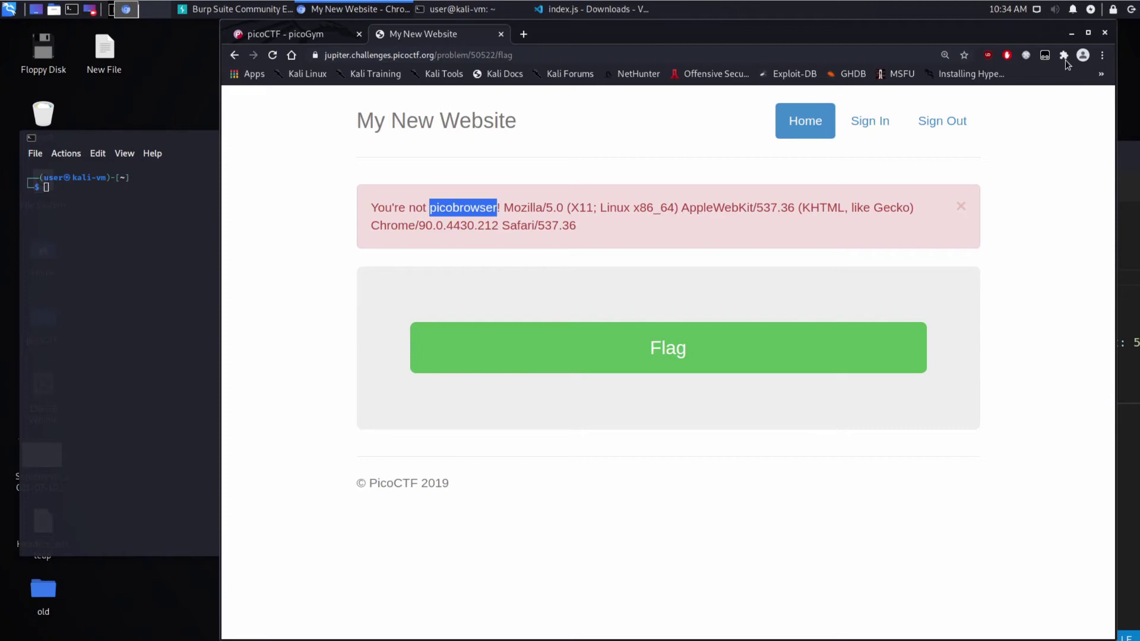
In ModHeader, add a User-Agent request header with the value 'picobrowser'.
{"action": "left_click", "coordinate": [1025, 55]}
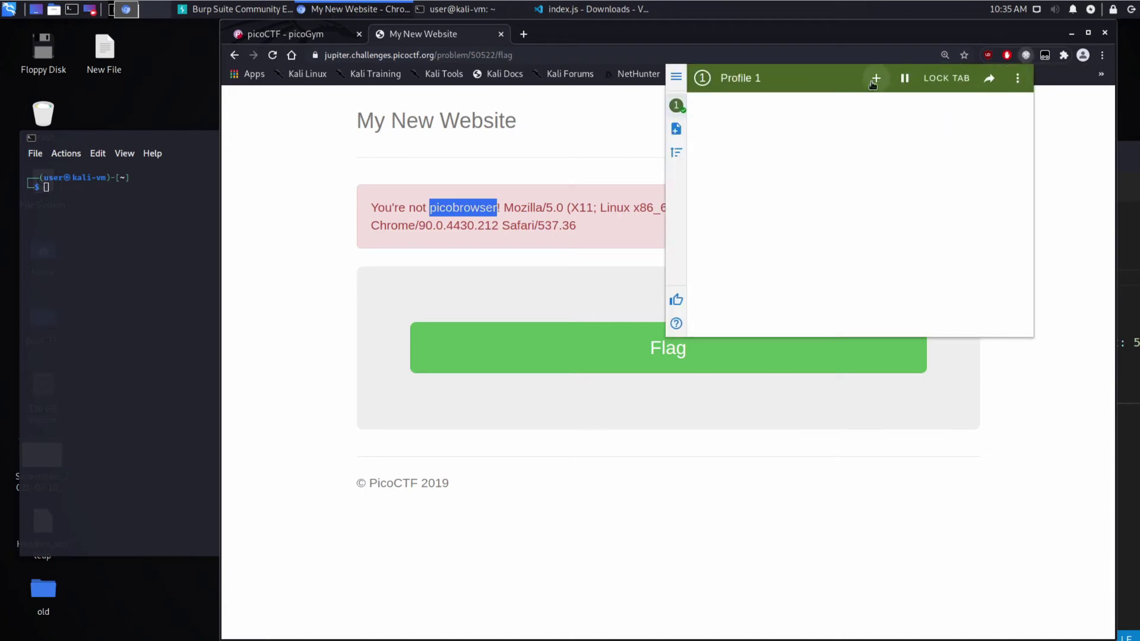
{"action": "left_click", "coordinate": [875, 79]}
{"action": "left_click", "coordinate": [910, 82]}
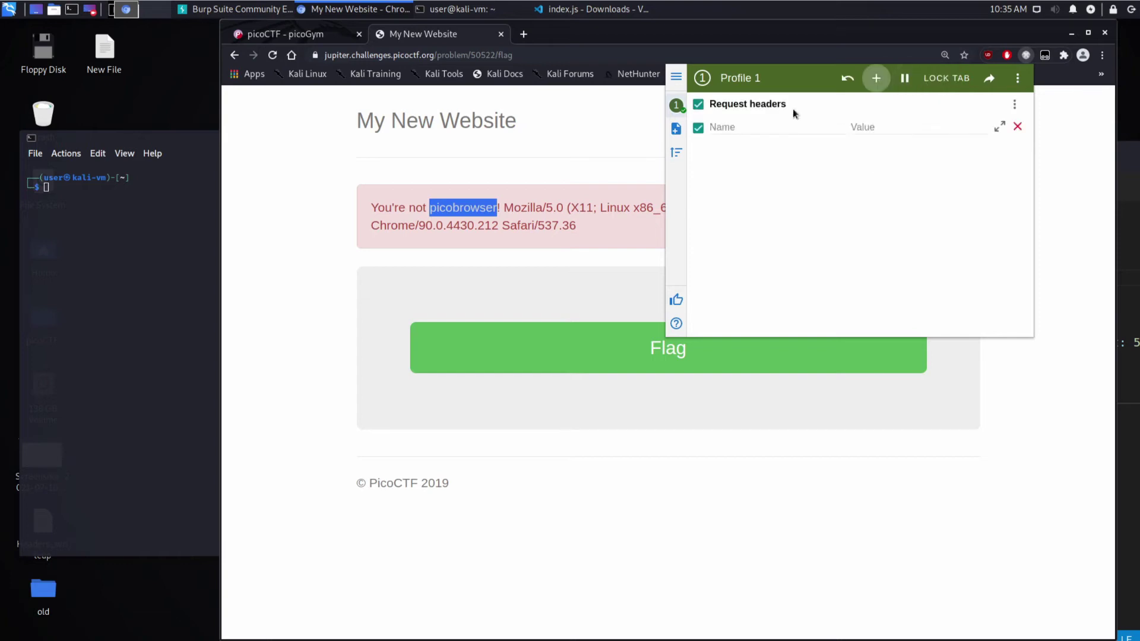
{"action": "left_click", "coordinate": [781, 120]}
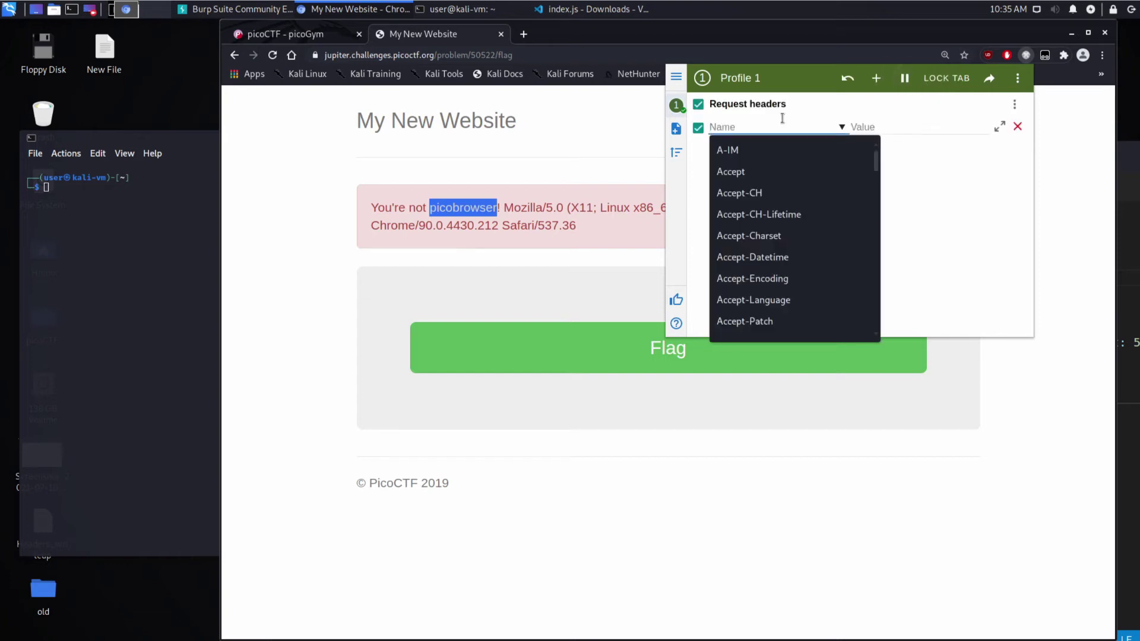
{"action": "type", "text": "User-"}
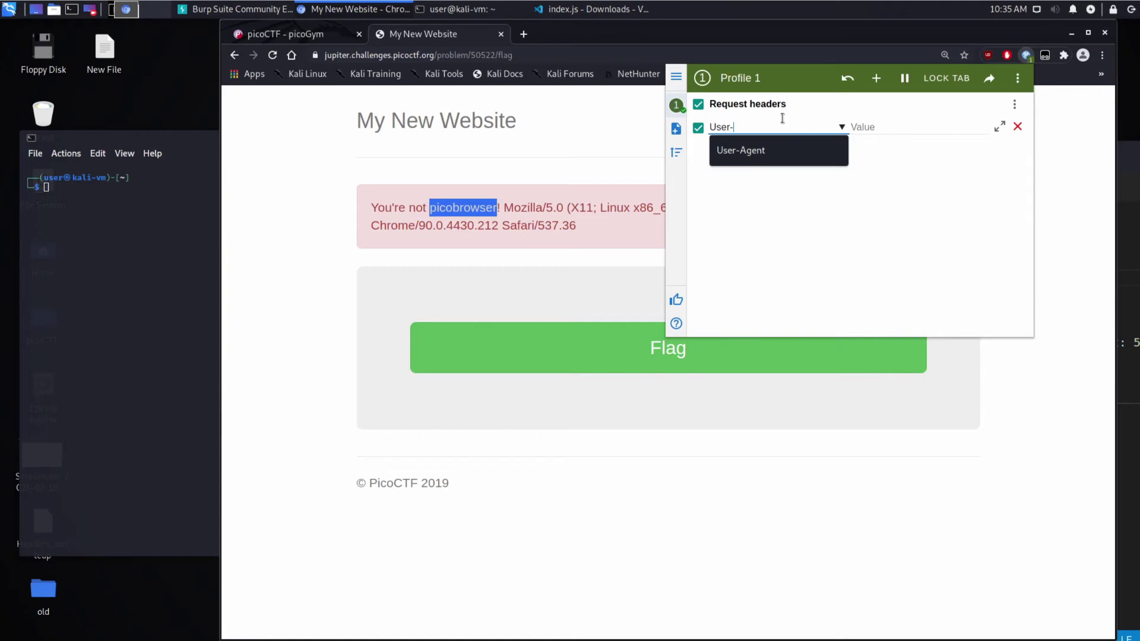
{"action": "left_click", "coordinate": [786, 149]}
{"action": "left_click", "coordinate": [933, 127]}
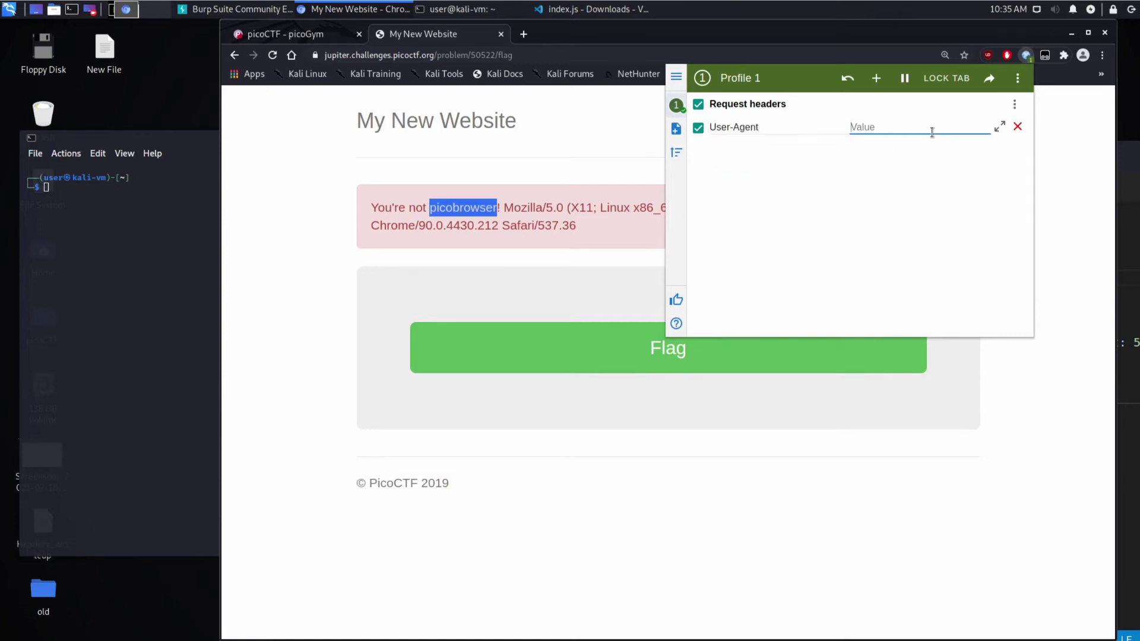
{"action": "type", "text": "picobrowser"}
{"action": "left_click", "coordinate": [1070, 203]}
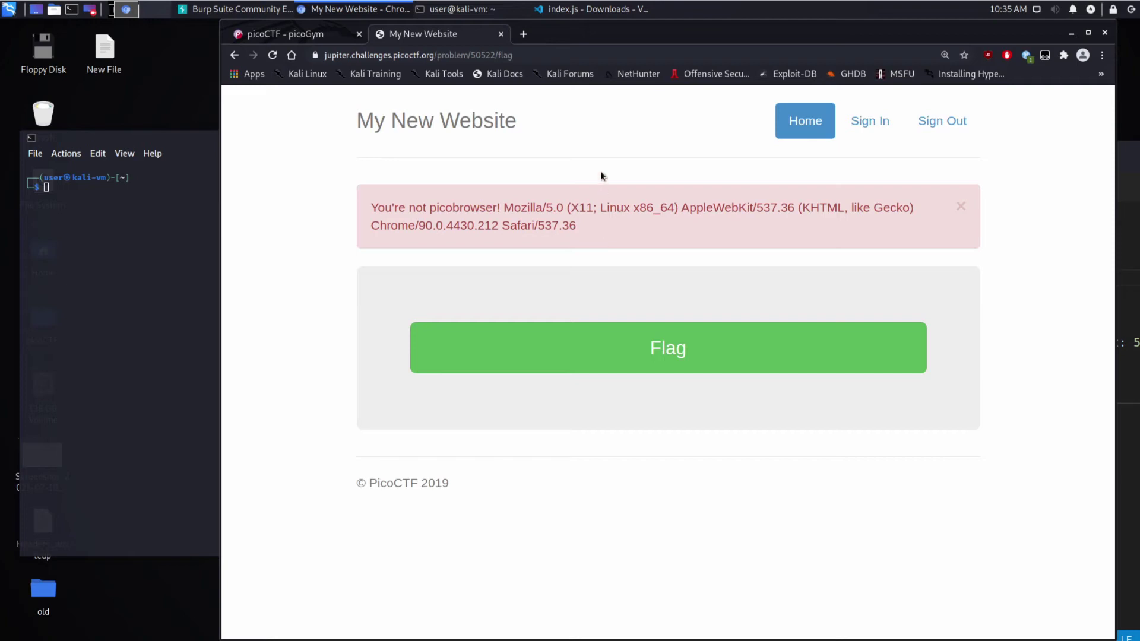
Reload the flag page to reveal picoCTF{p1c0_s3cr3t_ag3nt_51414fa7} and copy the flag.
{"action": "key", "text": "F5"}
{"action": "left_click_drag", "start_coordinate": [453, 218], "coordinate": [291, 189]}
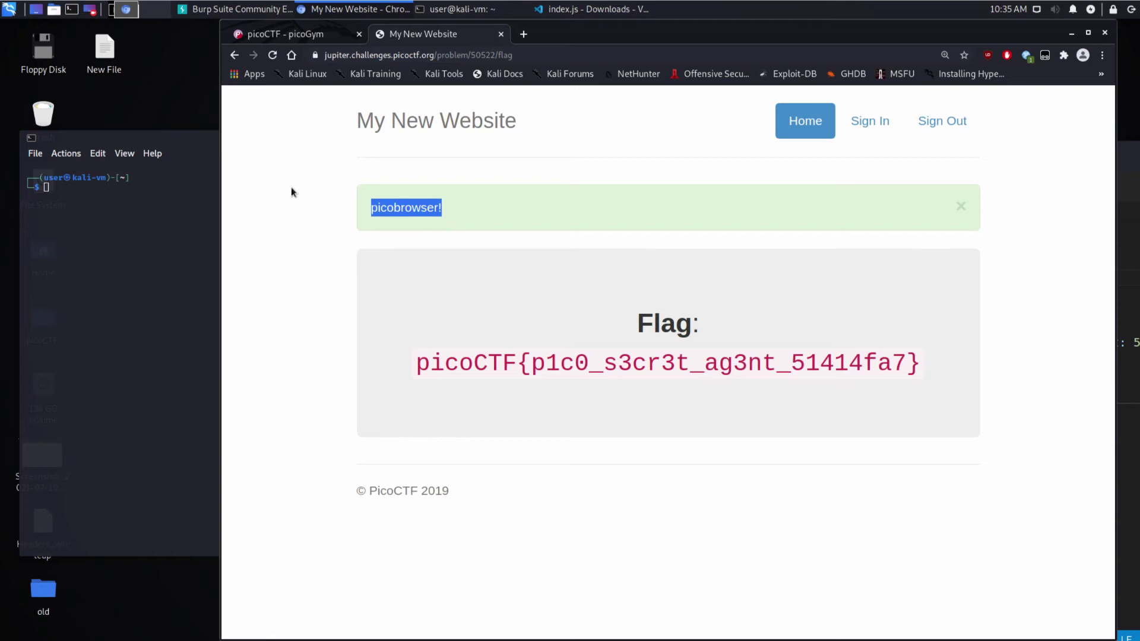
{"action": "triple_click", "coordinate": [496, 359]}
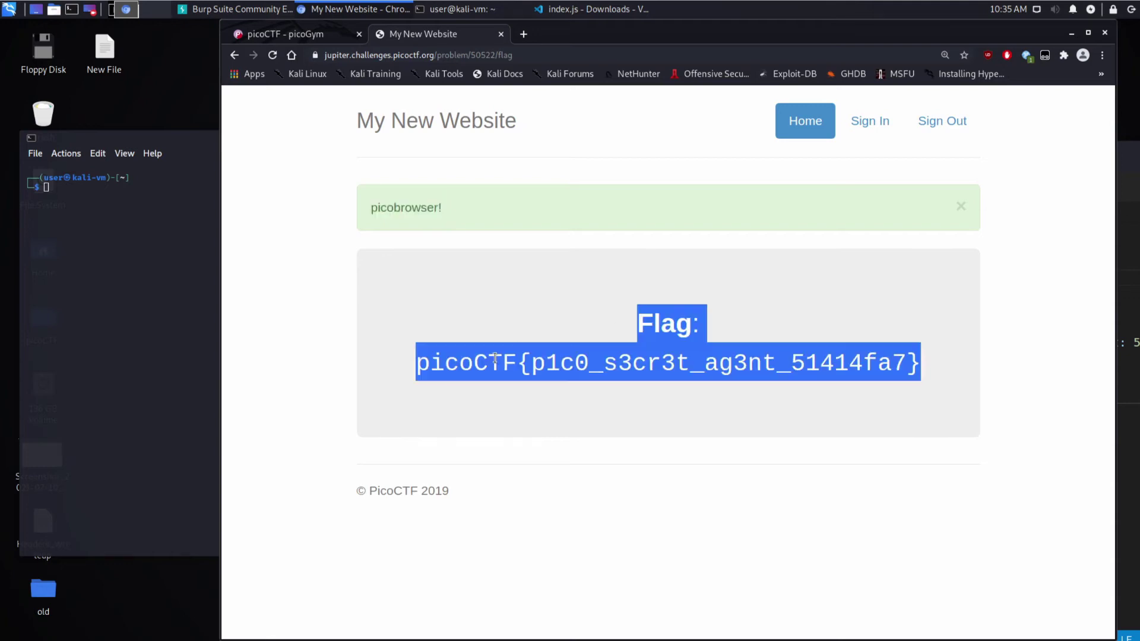
{"action": "left_click", "coordinate": [623, 362]}
{"action": "left_click_drag", "start_coordinate": [924, 372], "coordinate": [405, 363]}
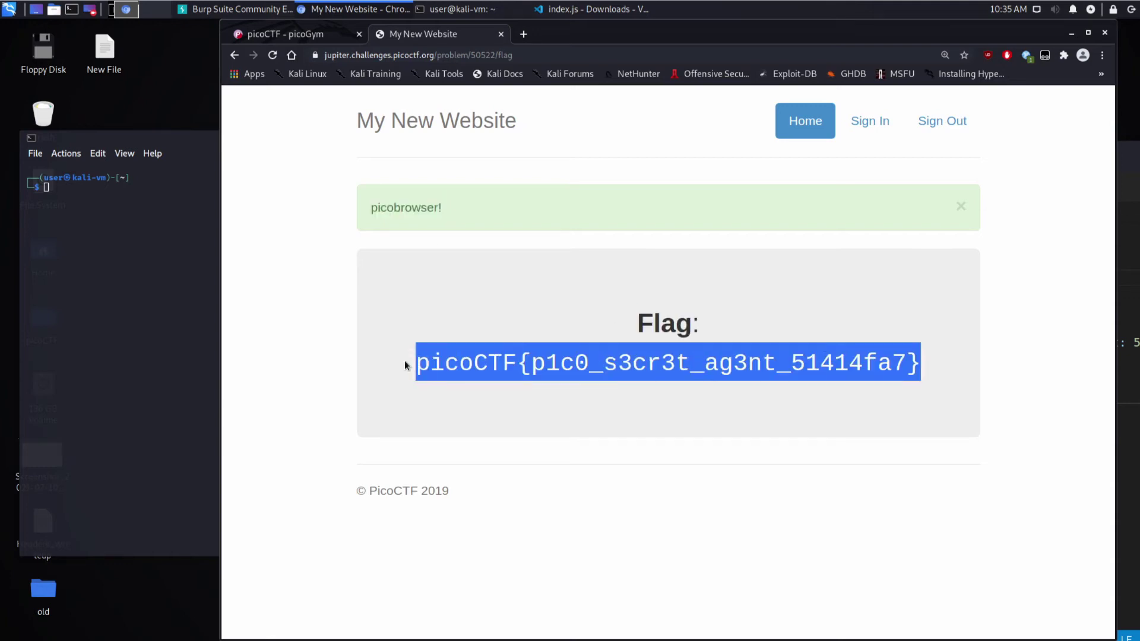
{"action": "right_click", "coordinate": [482, 363]}
{"action": "left_click", "coordinate": [514, 374]}
{"action": "right_click", "coordinate": [303, 242]}
Reload with the Network panel recording and copy the /flag request as a cURL command.
{"action": "left_click", "coordinate": [394, 453]}
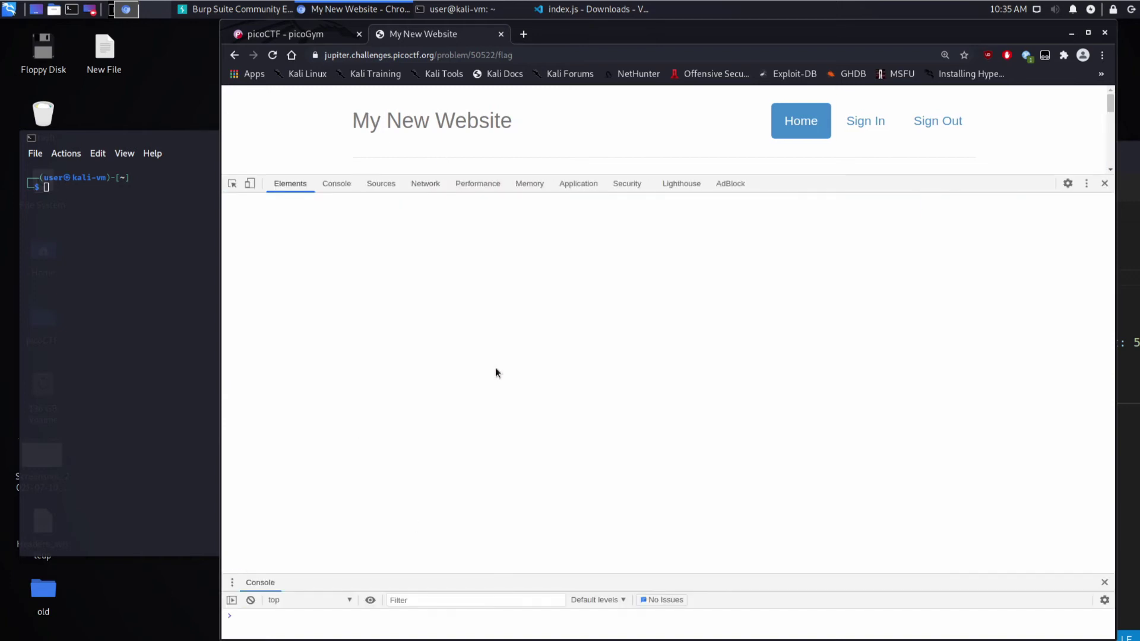
{"action": "left_click", "coordinate": [425, 184]}
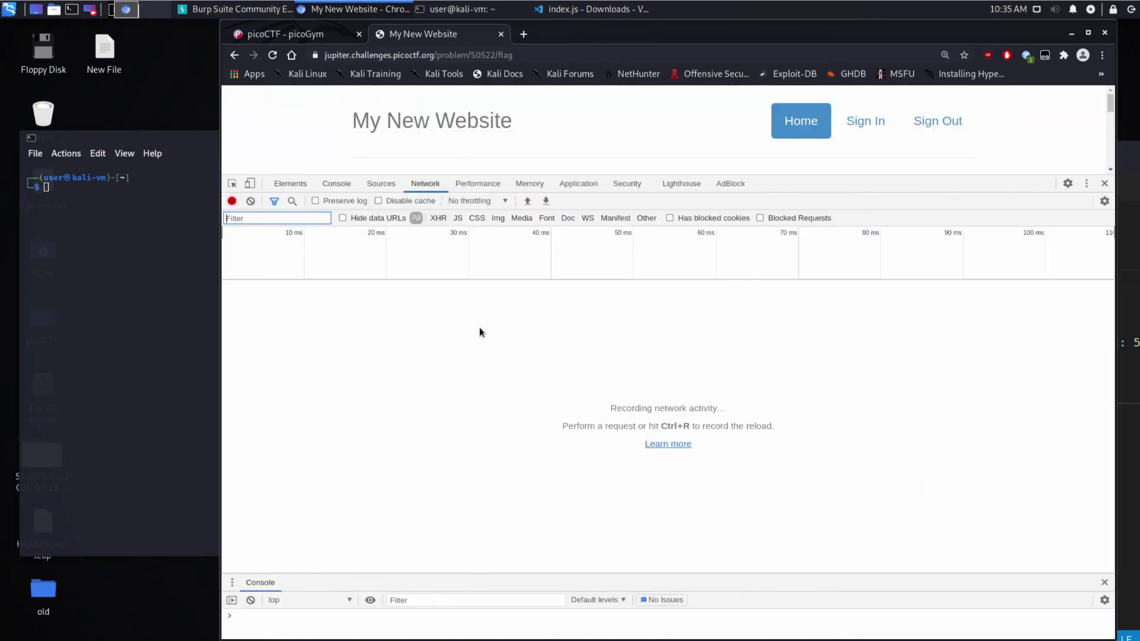
{"action": "left_click", "coordinate": [471, 144]}
{"action": "key", "text": "ctrl+r"}
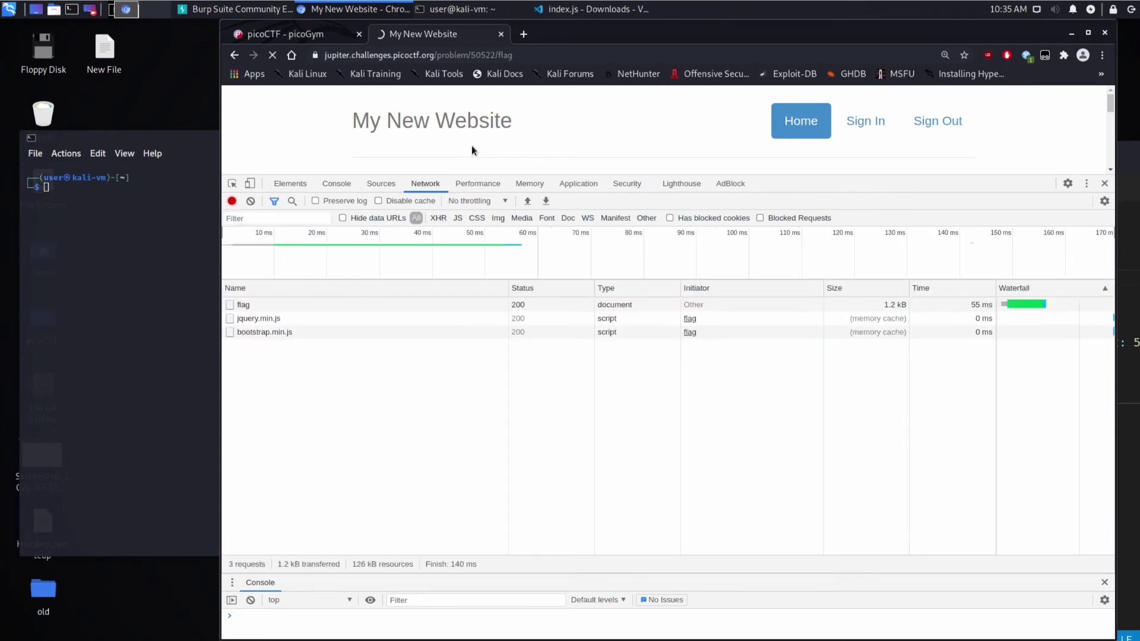
{"action": "right_click", "coordinate": [286, 305]}
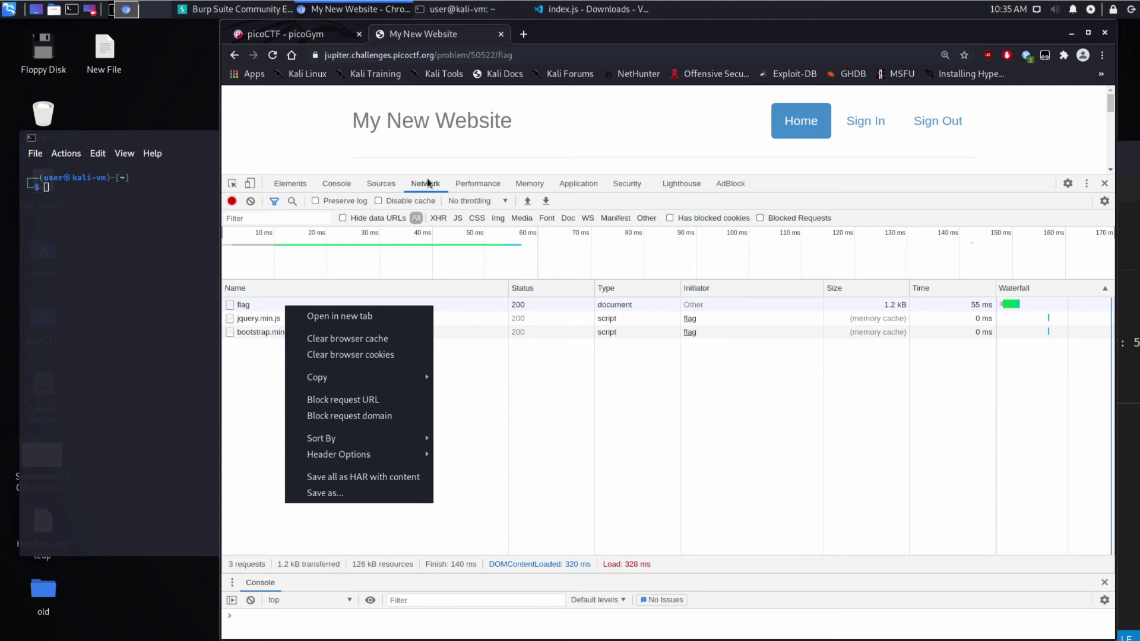
{"action": "left_click", "coordinate": [505, 387]}
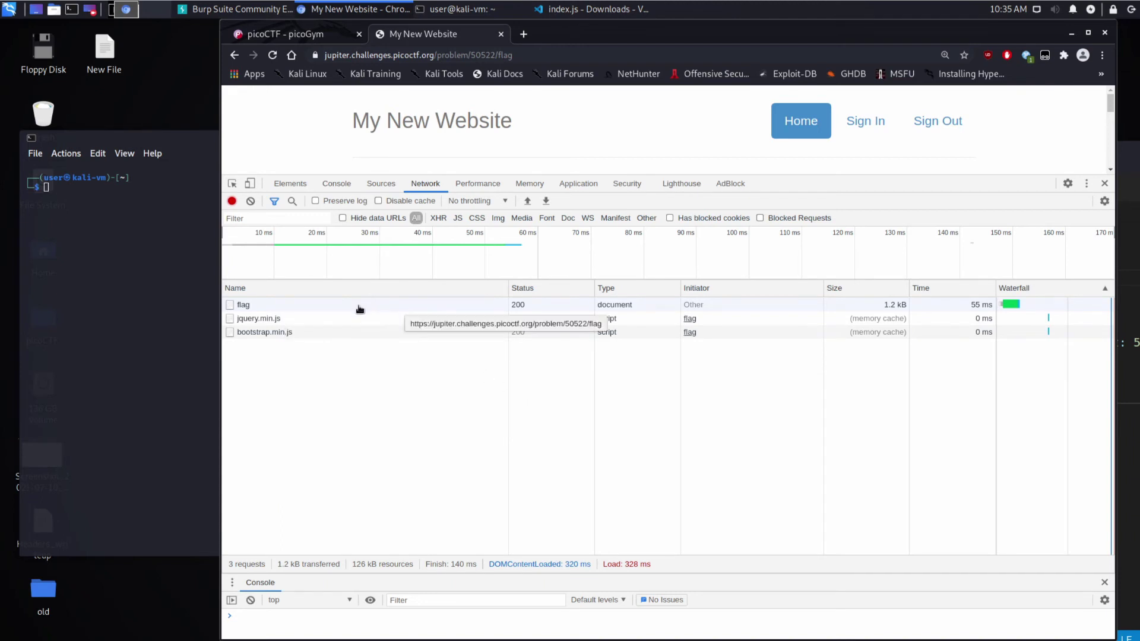
{"action": "right_click", "coordinate": [359, 308]}
{"action": "mouse_move", "coordinate": [433, 382]}
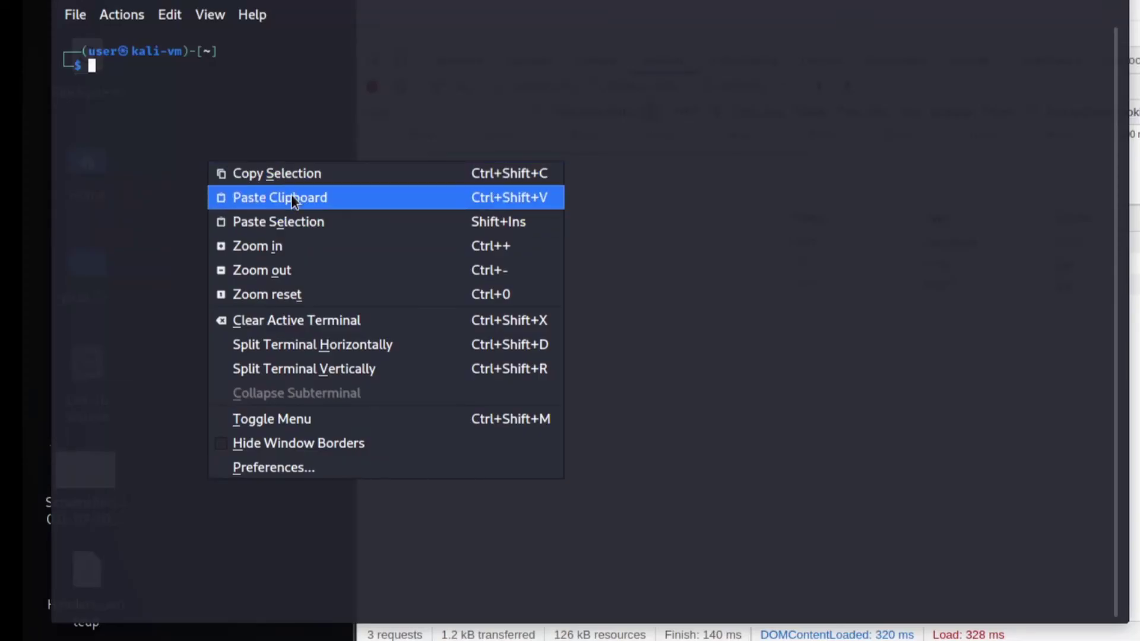
Paste the cURL command into the terminal and change Accept-Language from en-US to en-GB.
{"action": "left_click", "coordinate": [291, 200]}
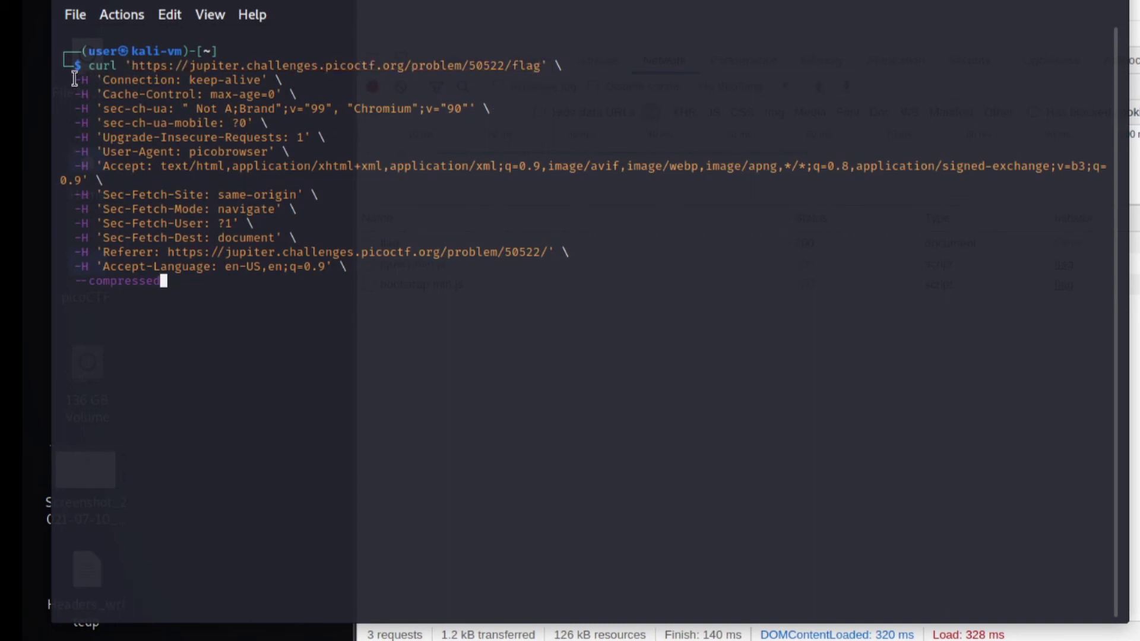
{"action": "left_click_drag", "start_coordinate": [75, 79], "coordinate": [268, 80]}
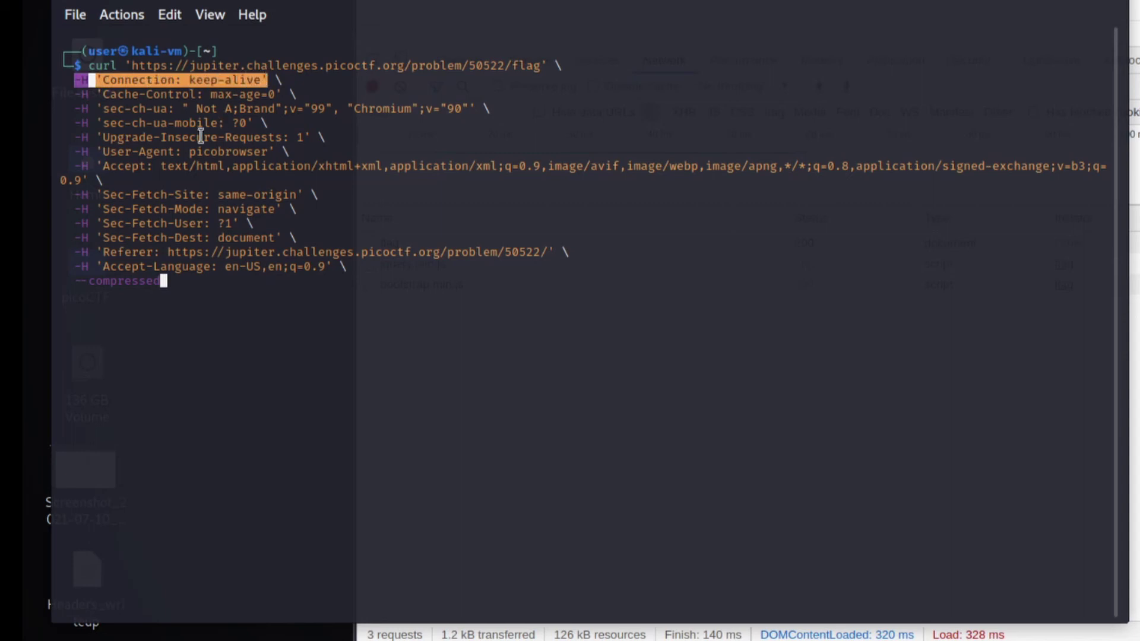
{"action": "key", "text": "Left"}
{"action": "key", "text": "Left"}
{"action": "key", "text": "Left"}
{"action": "key", "text": "Left"}
{"action": "key", "text": "Left"}
{"action": "key", "text": "Left"}
{"action": "key", "text": "Left"}
{"action": "key", "text": "Left"}
{"action": "key", "text": "Left"}
{"action": "key", "text": "Left"}
{"action": "key", "text": "Left"}
{"action": "key", "text": "Left"}
{"action": "key", "text": "Left"}
{"action": "key", "text": "Left"}
{"action": "key", "text": "Left"}
{"action": "key", "text": "Left"}
{"action": "key", "text": "Left"}
{"action": "key", "text": "Left"}
{"action": "key", "text": "Left"}
{"action": "key", "text": "Left"}
{"action": "key", "text": "Left"}
{"action": "key", "text": "Right"}
{"action": "key", "text": "Right"}
{"action": "key", "text": "Right"}
{"action": "key", "text": "Right"}
{"action": "key", "text": "Delete"}
{"action": "key", "text": "Delete"}
{"action": "type", "text": "GB"}
Append the header -H "new_header: 1" and run the curl request.
{"action": "left_click_drag", "start_coordinate": [181, 152], "coordinate": [263, 154]}
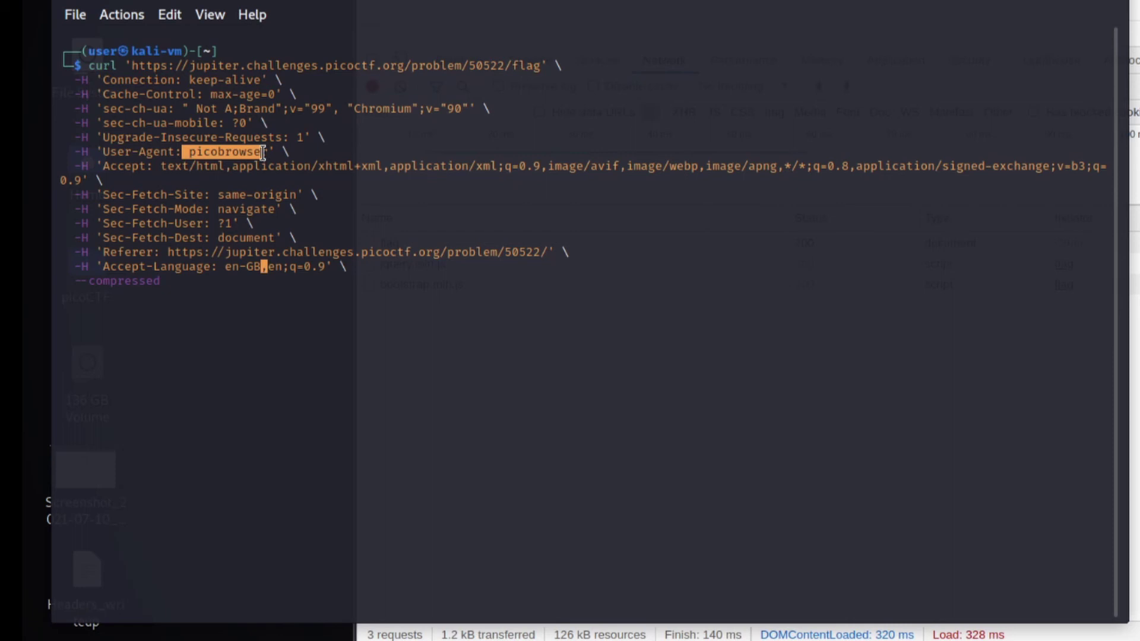
{"action": "left_click", "coordinate": [385, 265]}
{"action": "key", "text": "Left"}
{"action": "key", "text": "End"}
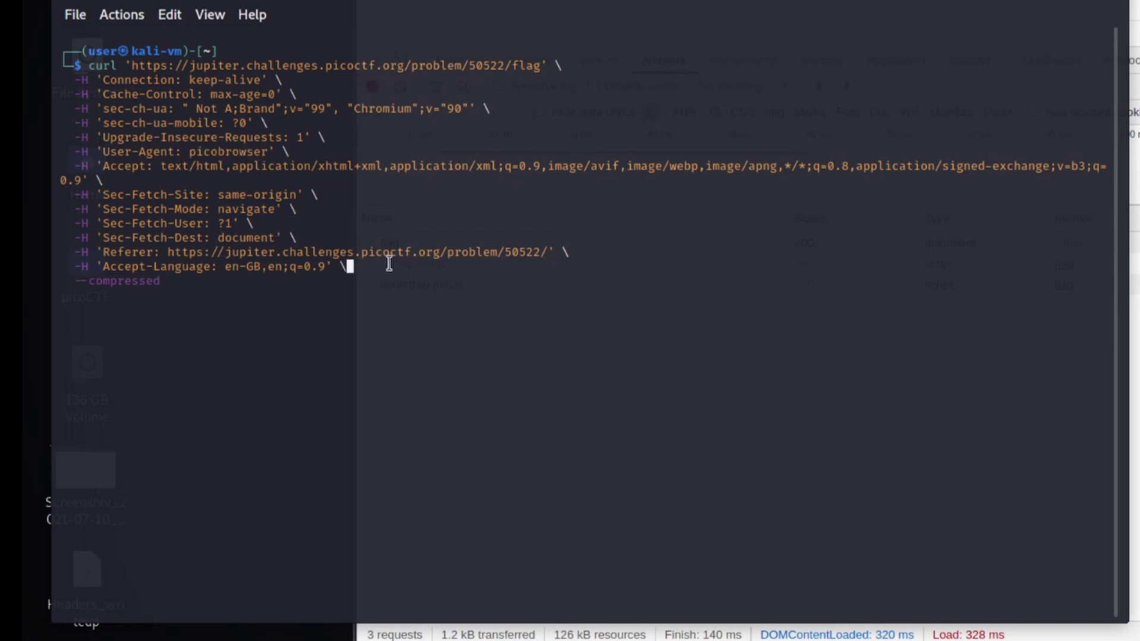
{"action": "type", "text": "-H"}
{"action": "type", "text": "' \\ -H \"new_header: 1"}
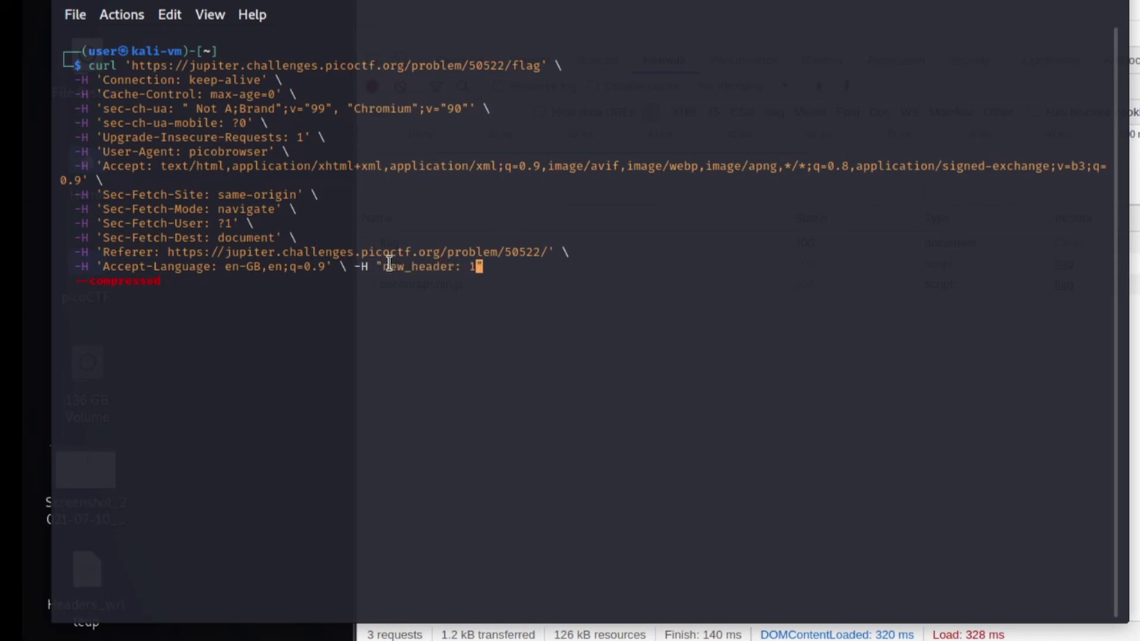
{"action": "type", "text": "\""}
{"action": "key", "text": "Return"}
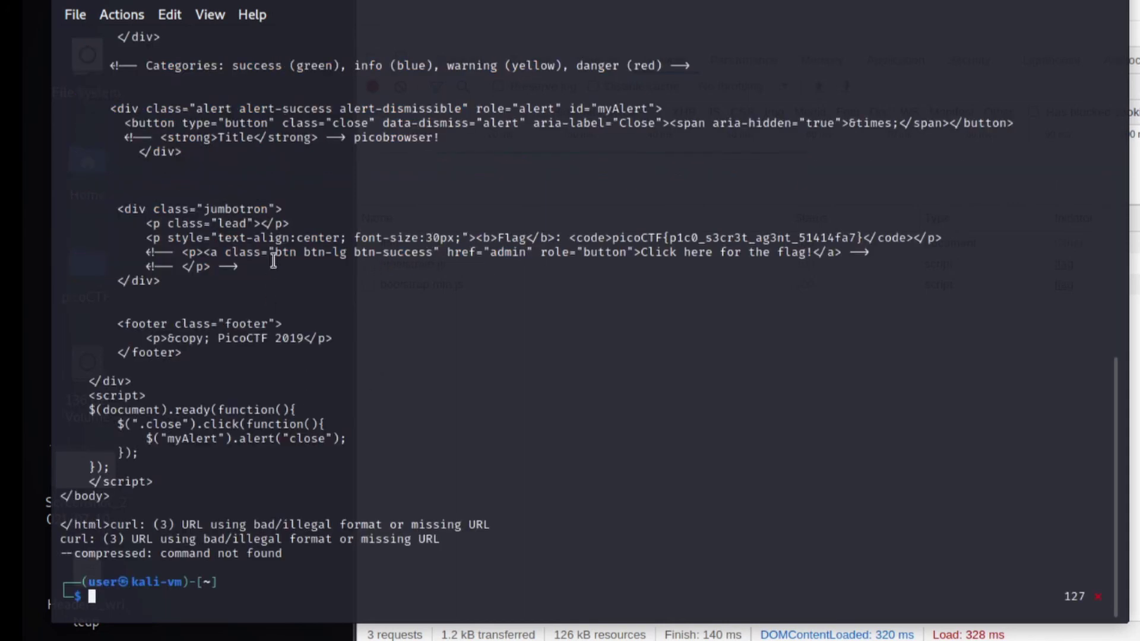
Select the picoCTF flag in the returned HTML output.
{"action": "scroll", "coordinate": [342, 265], "scroll_direction": "up", "scroll_amount": 1}
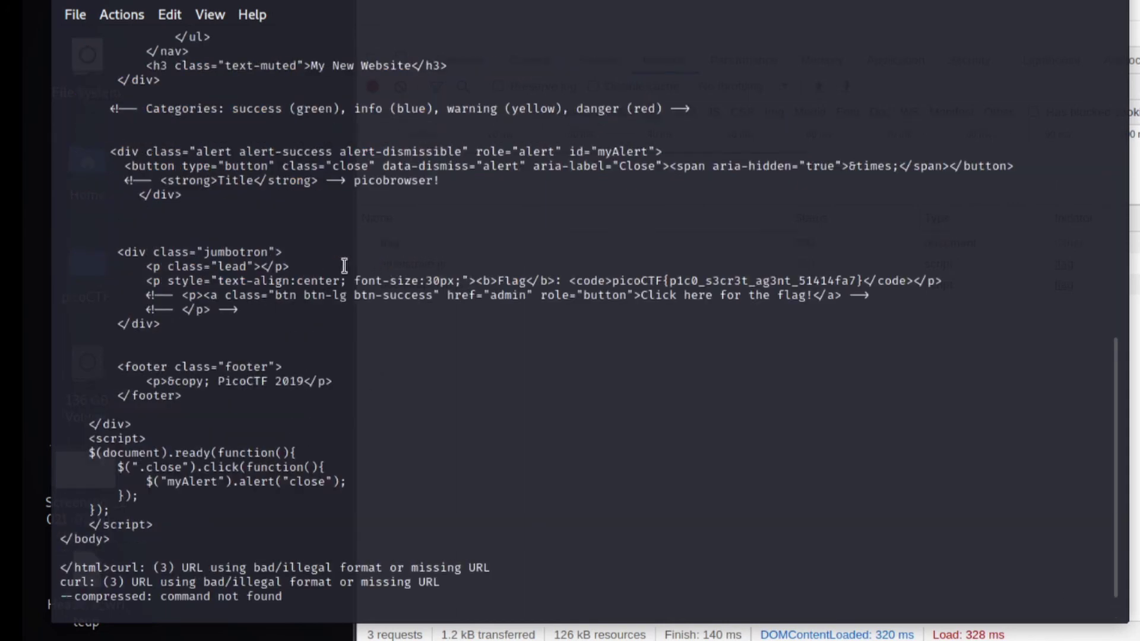
{"action": "double_click", "coordinate": [397, 191]}
{"action": "triple_click", "coordinate": [390, 181]}
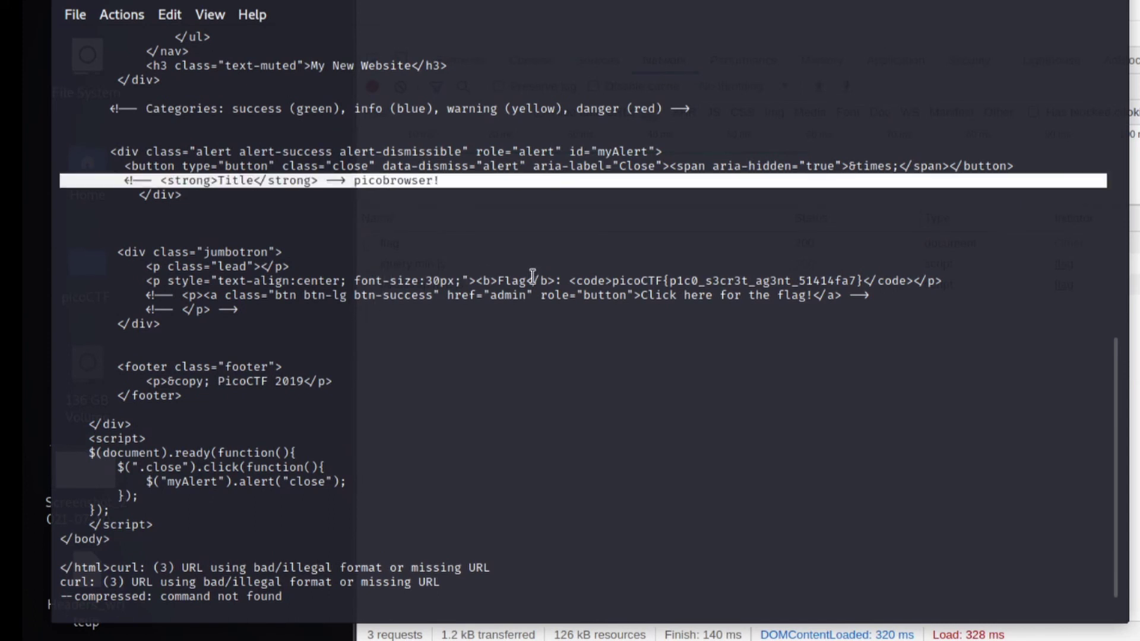
{"action": "left_click_drag", "start_coordinate": [533, 280], "coordinate": [982, 286]}
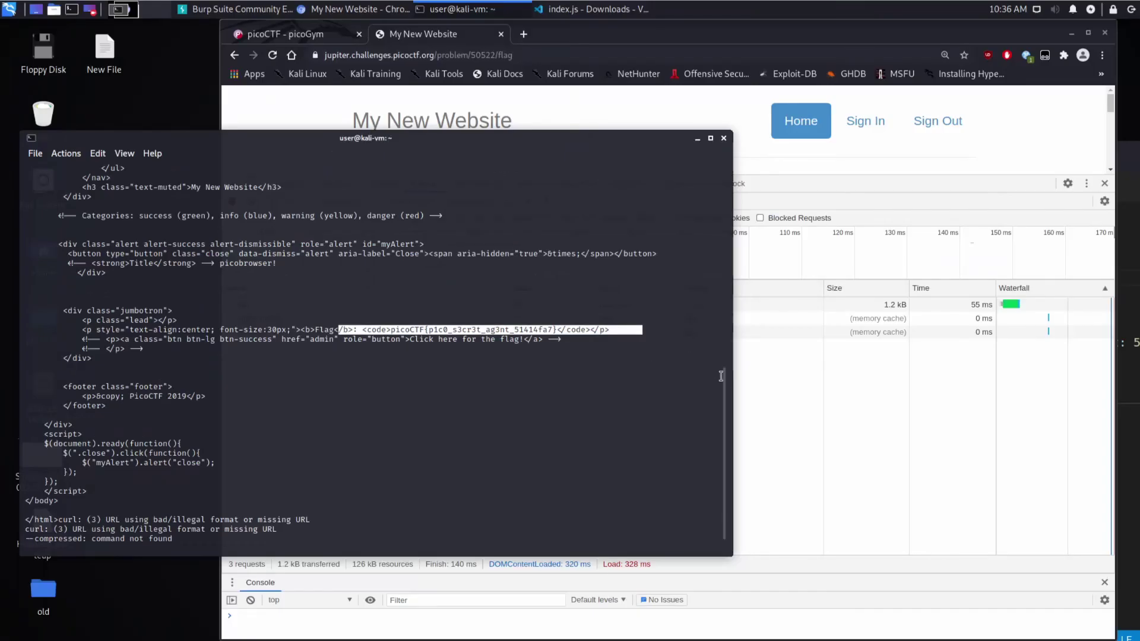
Return to the picoCTF challenge tab and clear the mistakenly pasted curl command from the flag field.
{"action": "left_click", "coordinate": [796, 399]}
{"action": "left_click", "coordinate": [284, 34]}
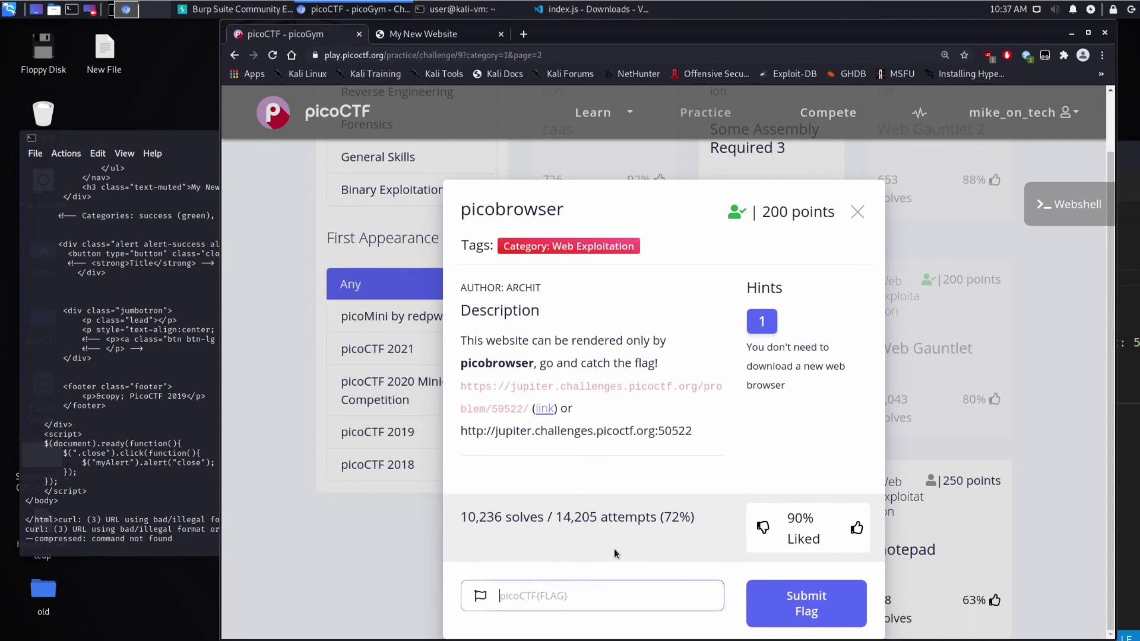
{"action": "key", "text": "ctrl+v"}
{"action": "key", "text": "ctrl+a"}
{"action": "key", "text": "BackSpace"}
Copy the flag picoCTF{p1c0_s3cr3t_ag3nt_51414fa7} from the My New Website page.
{"action": "left_click", "coordinate": [446, 36]}
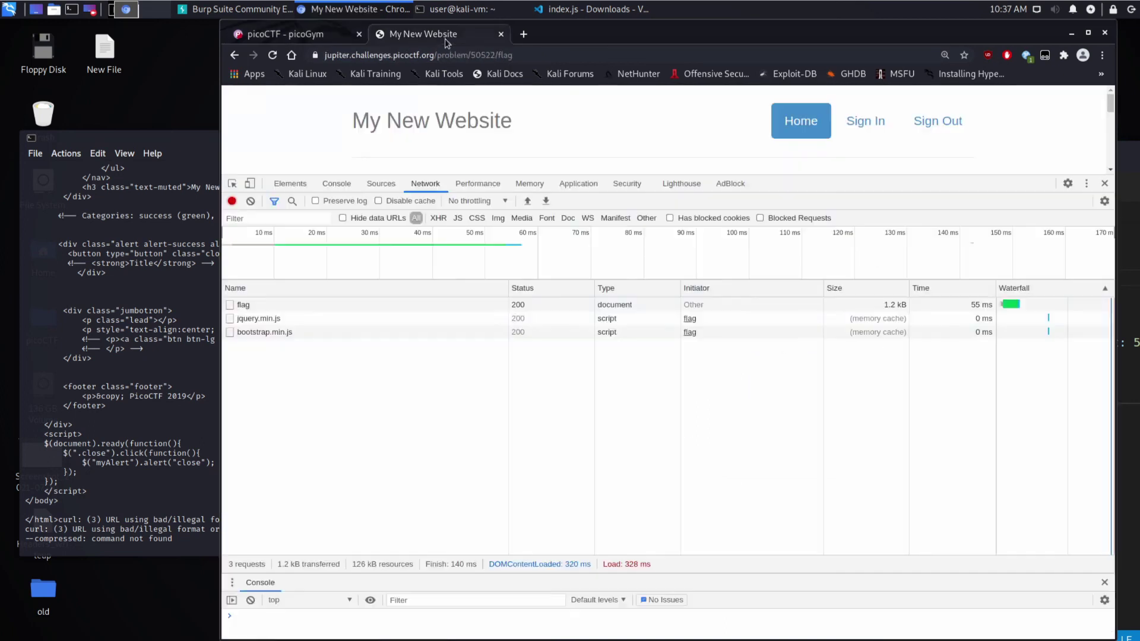
{"action": "scroll", "coordinate": [506, 130], "scroll_direction": "down", "scroll_amount": 3}
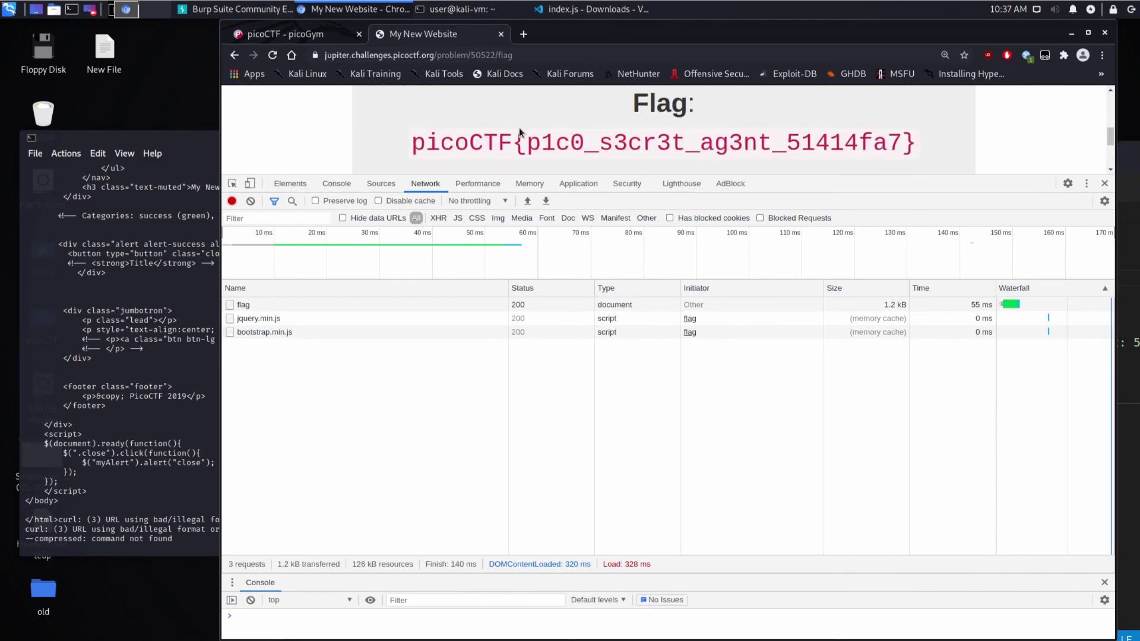
{"action": "triple_click", "coordinate": [520, 137]}
{"action": "left_click_drag", "start_coordinate": [411, 142], "coordinate": [913, 135]}
{"action": "right_click", "coordinate": [913, 134]}
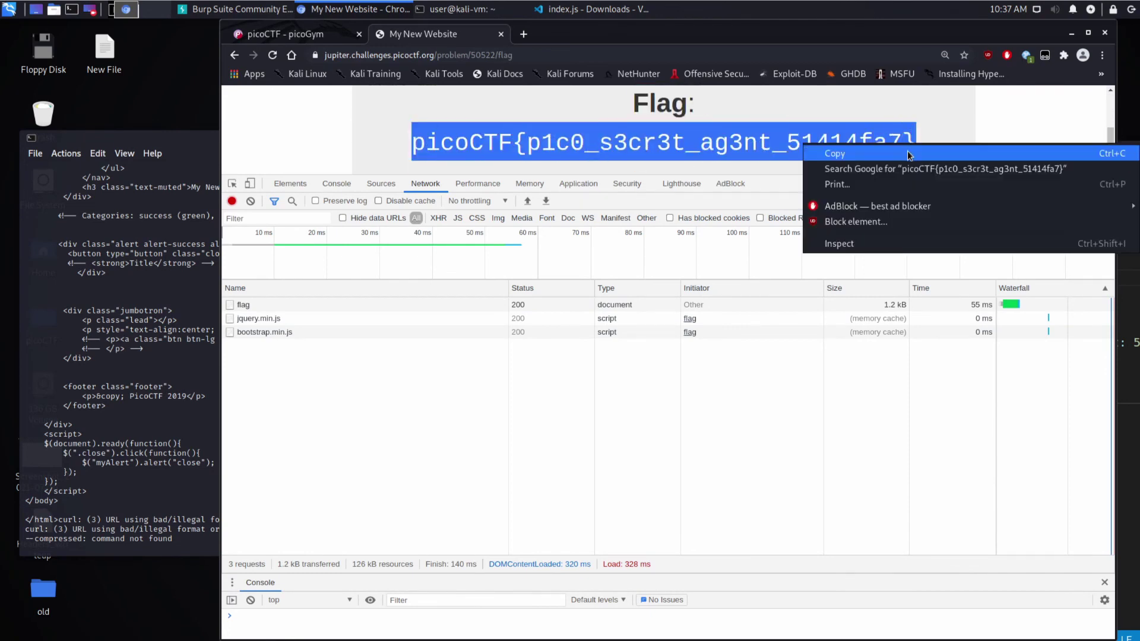
{"action": "left_click", "coordinate": [899, 149]}
Paste the flag into the picoGym answer field and submit it.
{"action": "left_click", "coordinate": [285, 34]}
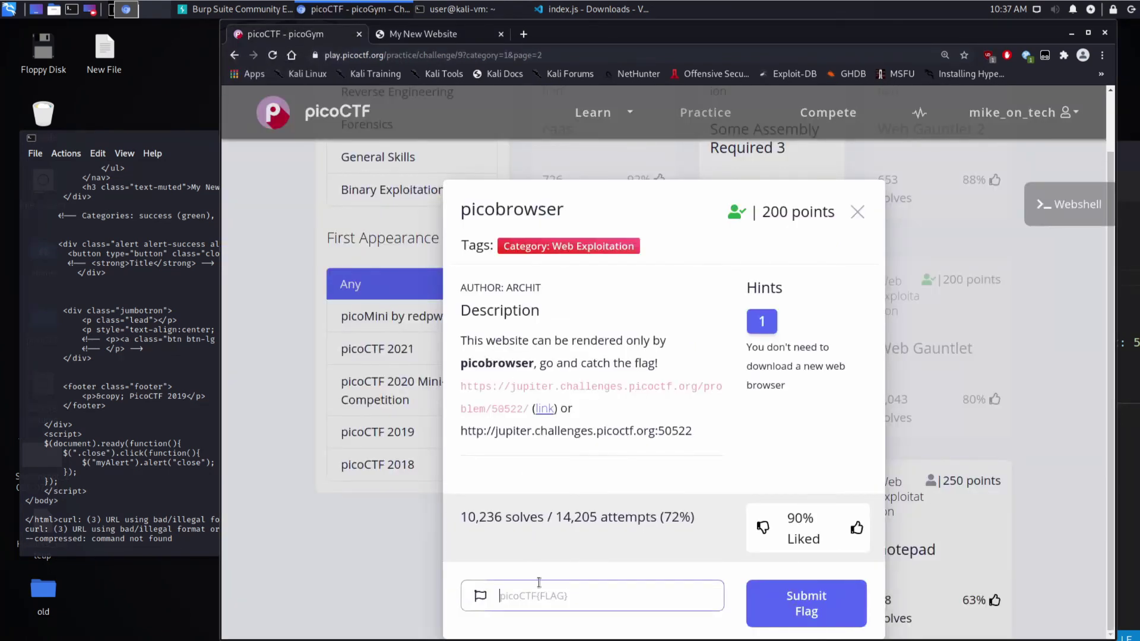
{"action": "left_click", "coordinate": [541, 594]}
{"action": "key", "text": "ctrl+v"}
{"action": "left_click", "coordinate": [804, 608]}
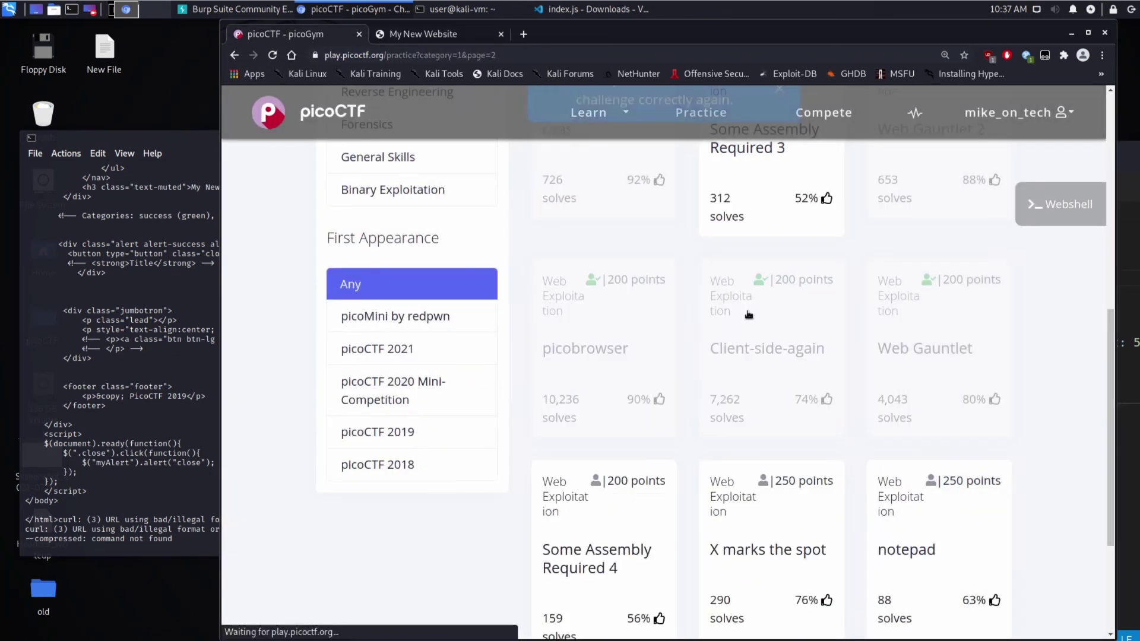